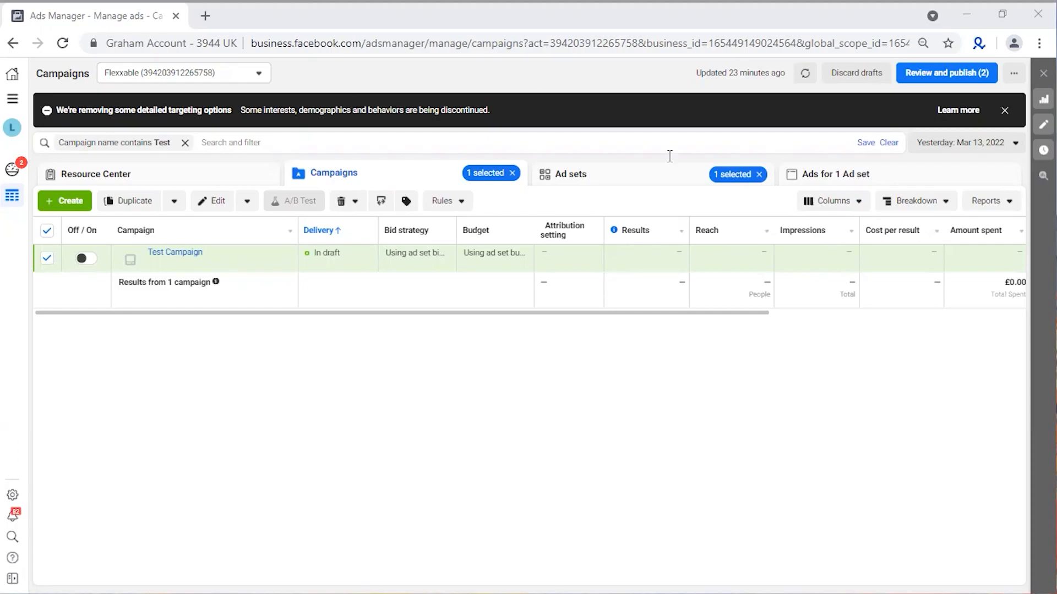
# Open the Test Campaign for editing and review its objective, A/B test and budget optimization settings
pyautogui.moveTo(174, 253)
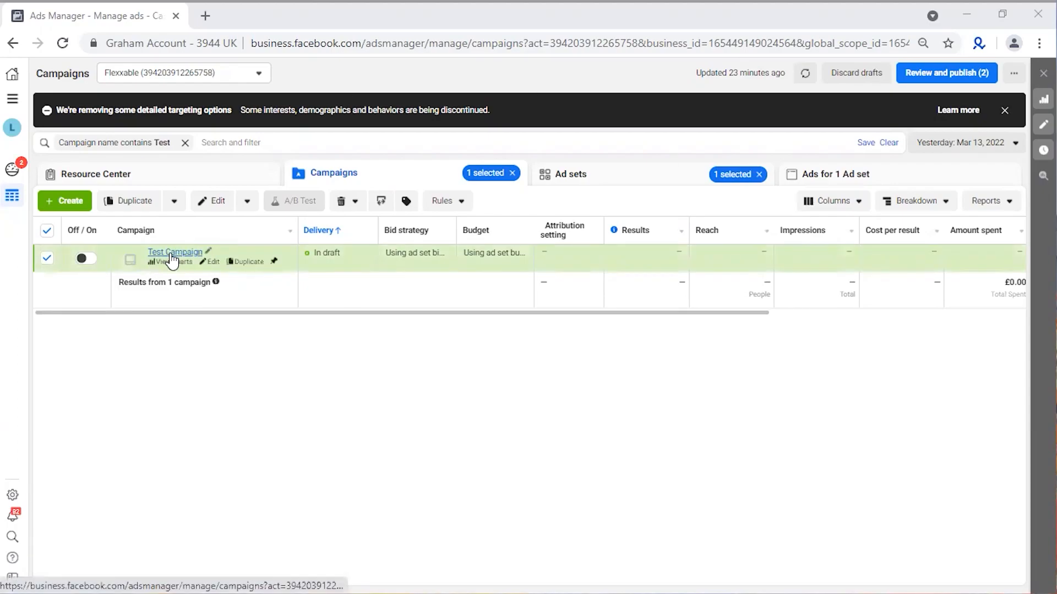
pyautogui.click(212, 262)
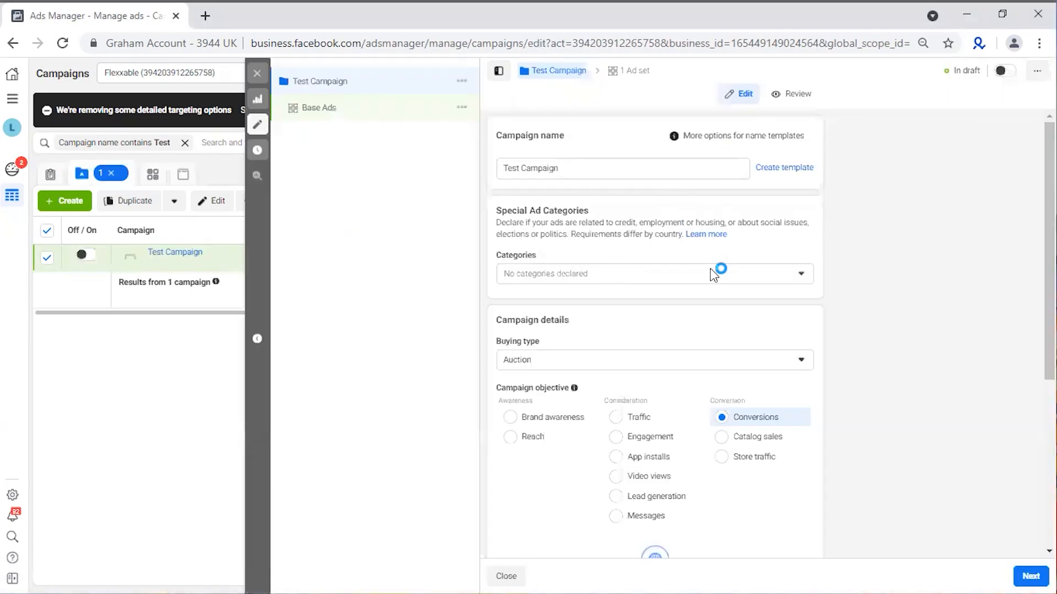
pyautogui.scroll(-3, 711, 269)
pyautogui.scroll(-3, 699, 235)
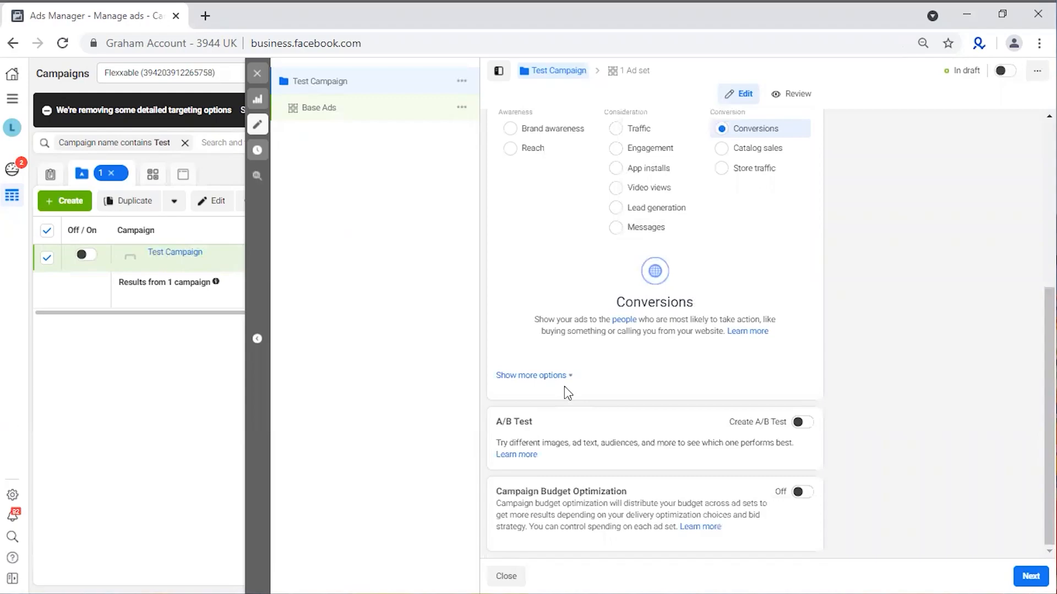
# Review the Base Ads ad set's conversion, schedule, audience, placement and optimization settings, and close the editor
pyautogui.click(315, 110)
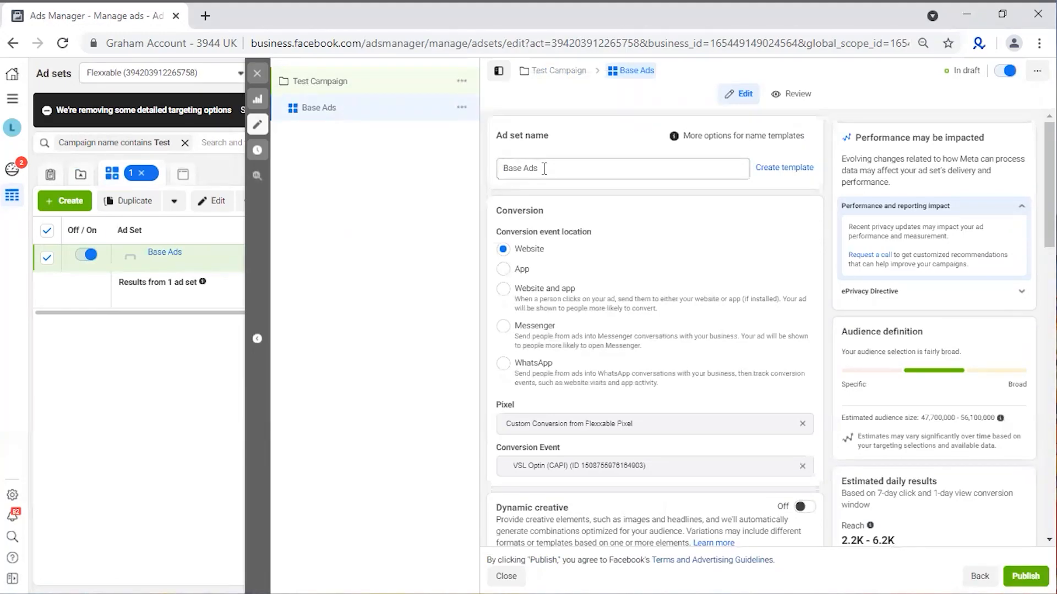
pyautogui.scroll(-15, 682, 267)
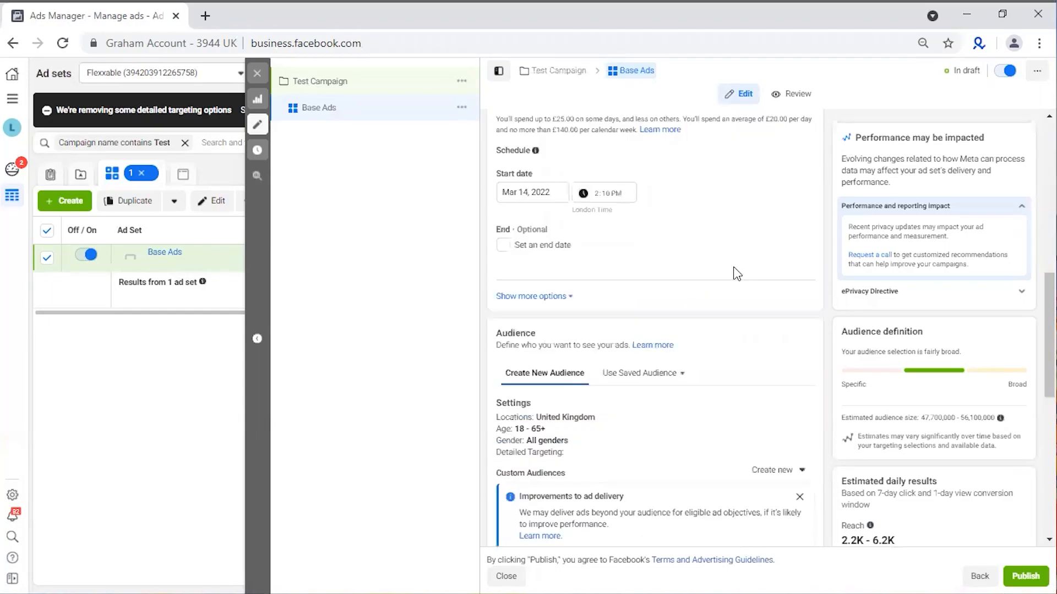
pyautogui.scroll(12, 703, 182)
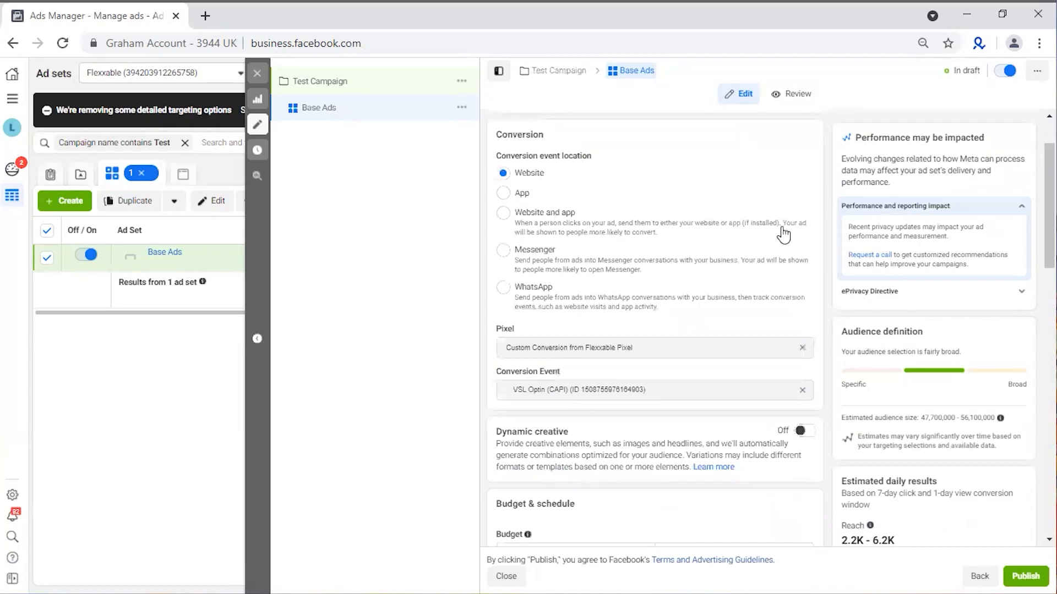
pyautogui.scroll(-10, 790, 288)
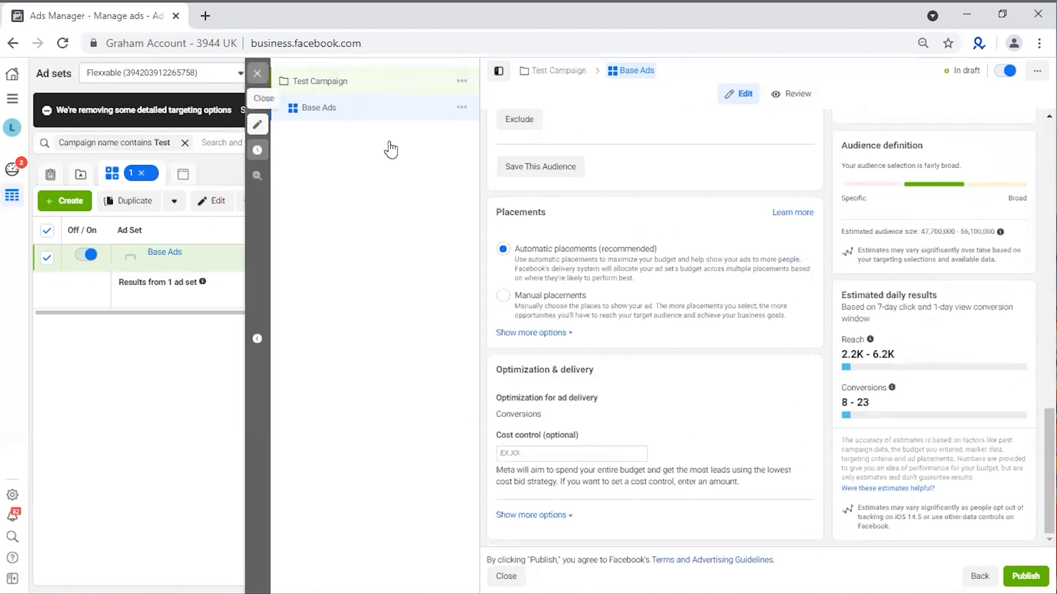
pyautogui.click(257, 73)
pyautogui.click(548, 302)
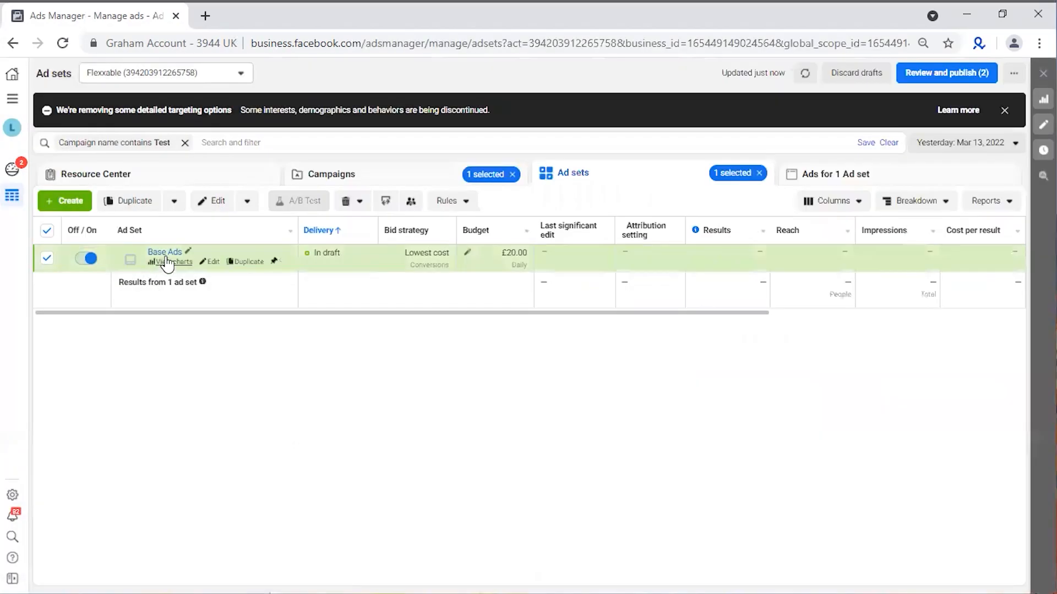
# Create a new ad named "Ad 1 | Image 1" in the Base Ads ad set of Test Campaign
pyautogui.click(165, 253)
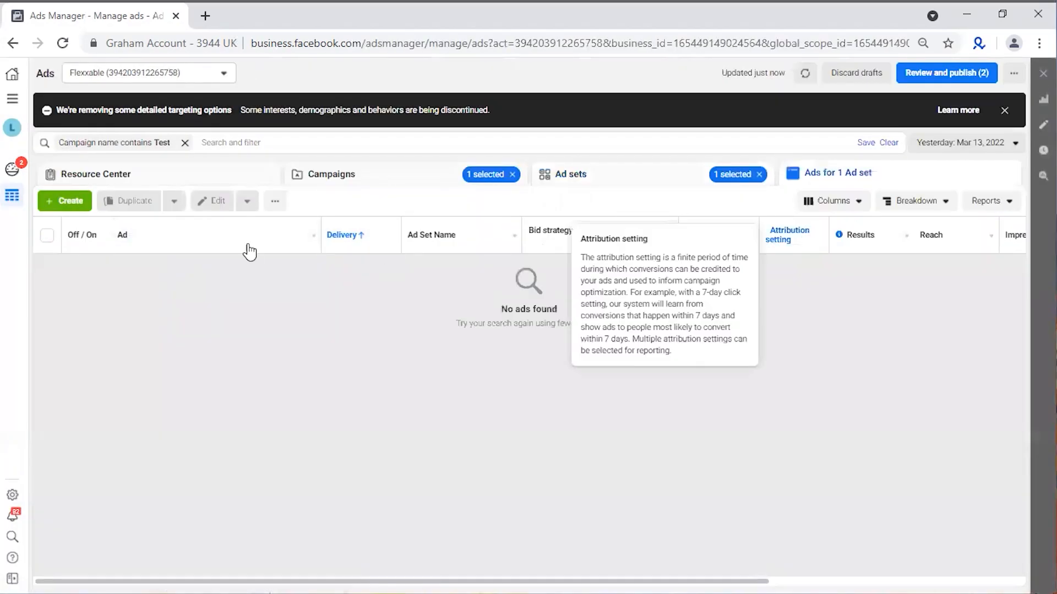
pyautogui.click(67, 205)
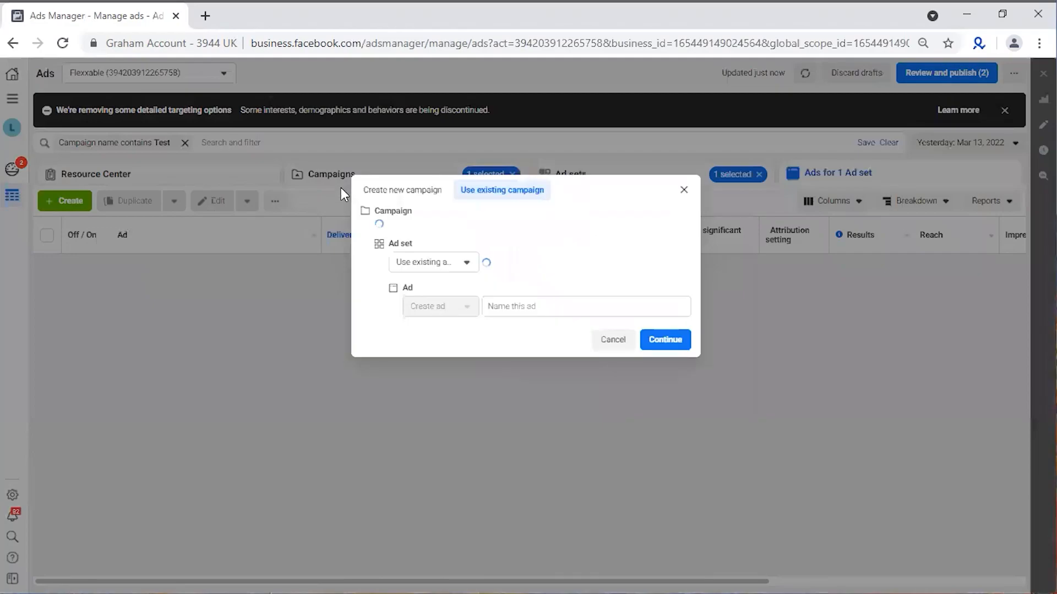
pyautogui.click(521, 321)
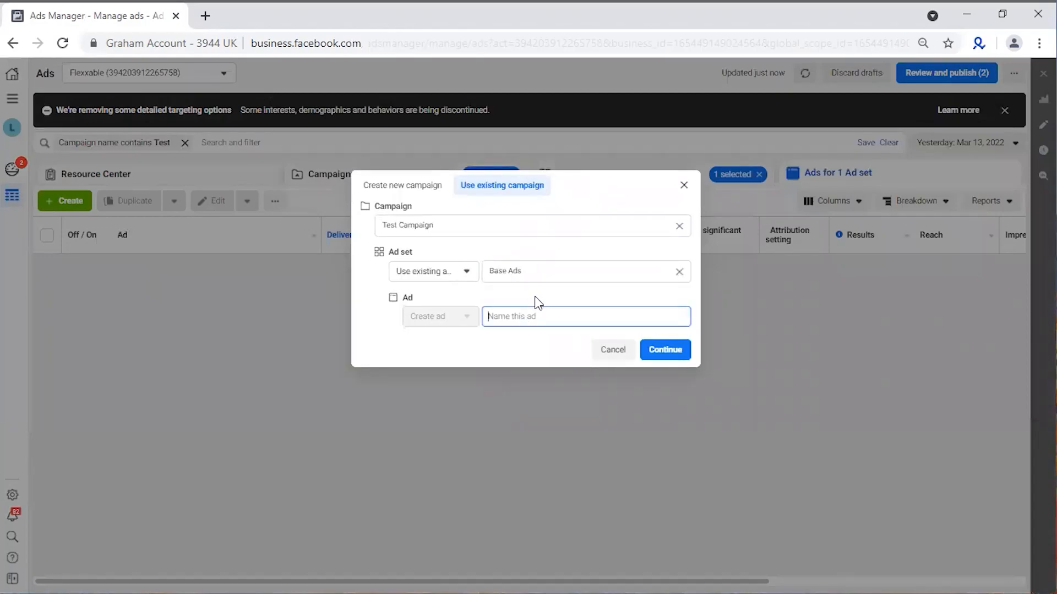
pyautogui.write('Ad 1 | Image 1')
pyautogui.click(675, 359)
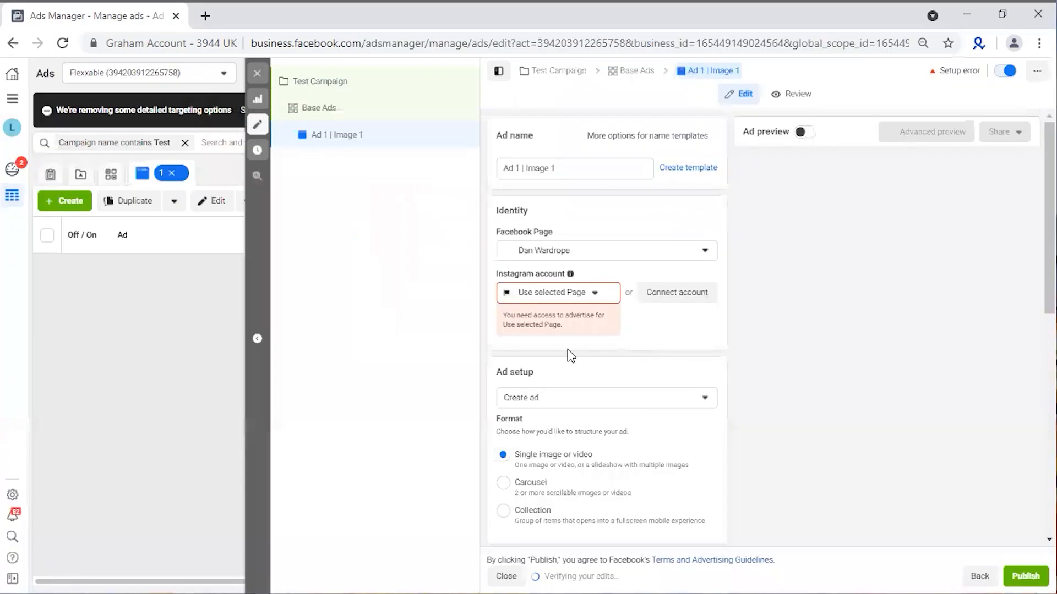
# Assign the available Instagram account to the ad and paste the primary text beginning "Hats off to any lead gen who is able to land local clients"
pyautogui.click(561, 296)
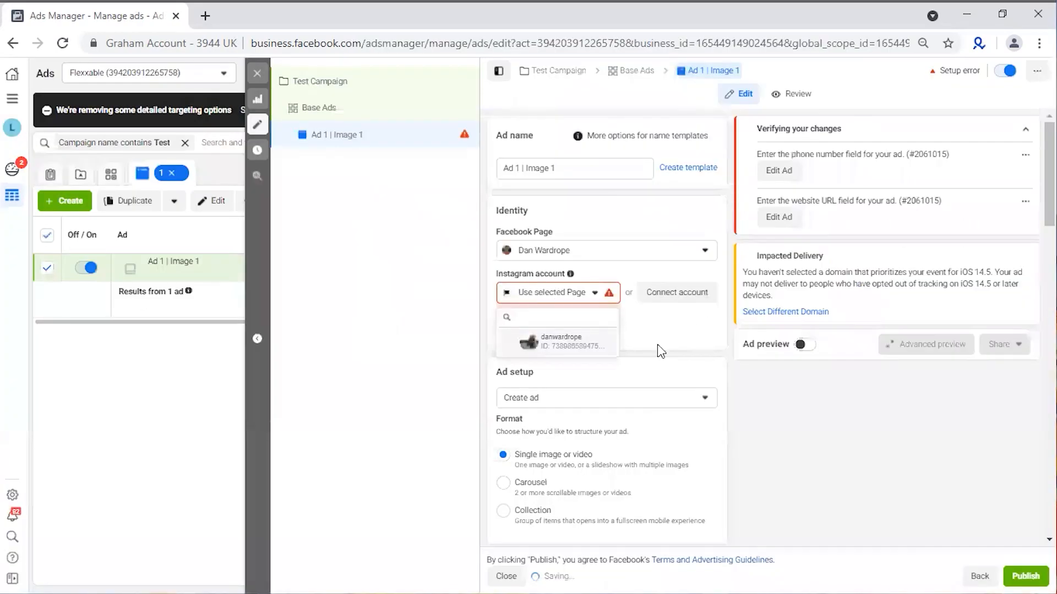
pyautogui.click(553, 345)
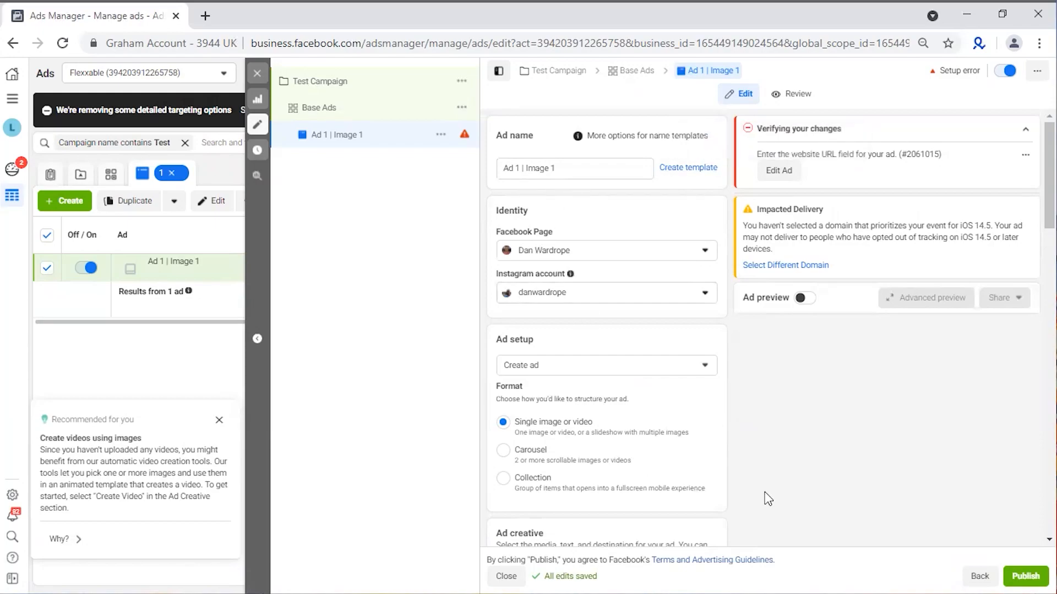
pyautogui.scroll(-3, 592, 190)
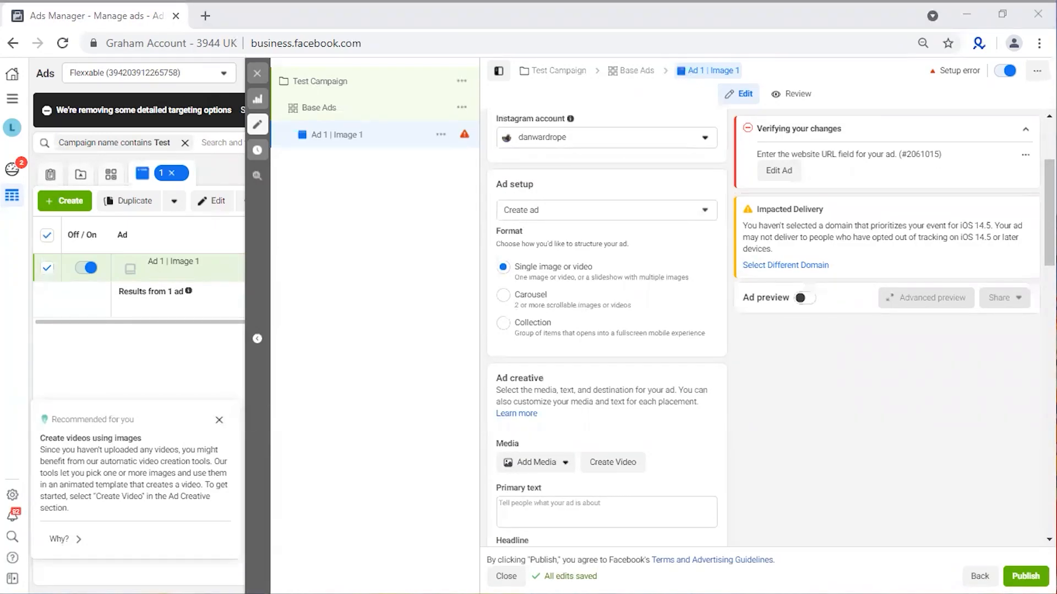
pyautogui.scroll(-2, 572, 275)
pyautogui.scroll(4, 592, 264)
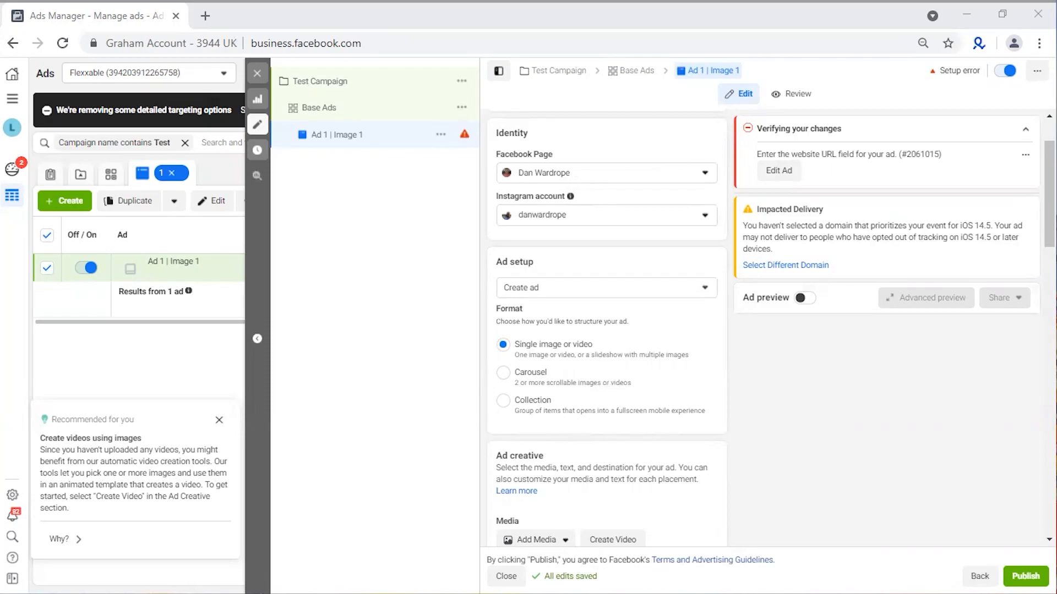
pyautogui.scroll(-3, 602, 437)
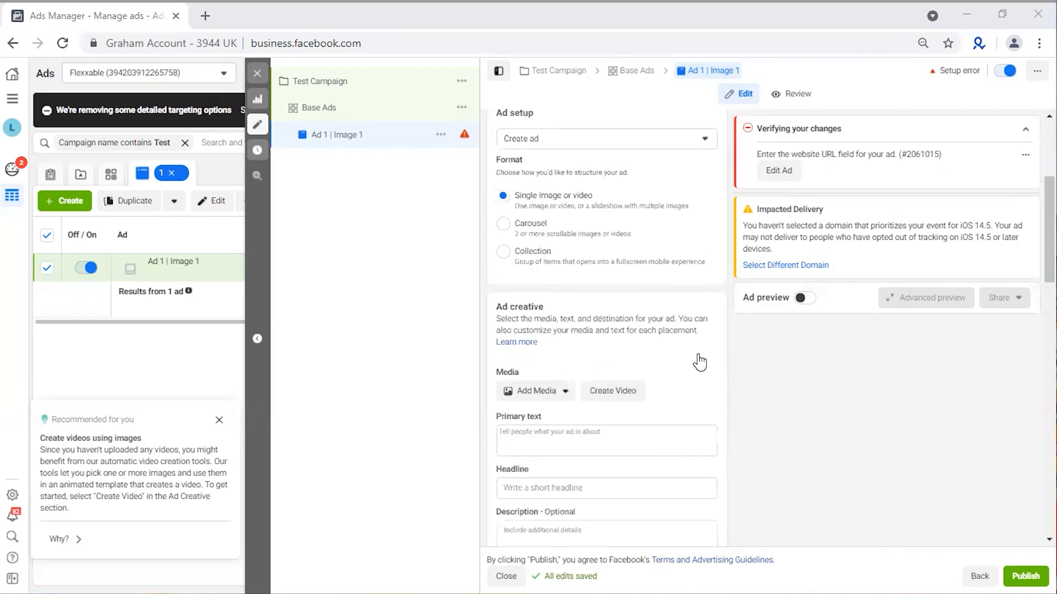
pyautogui.click(601, 437)
pyautogui.hotkey('ctrl', 'v')
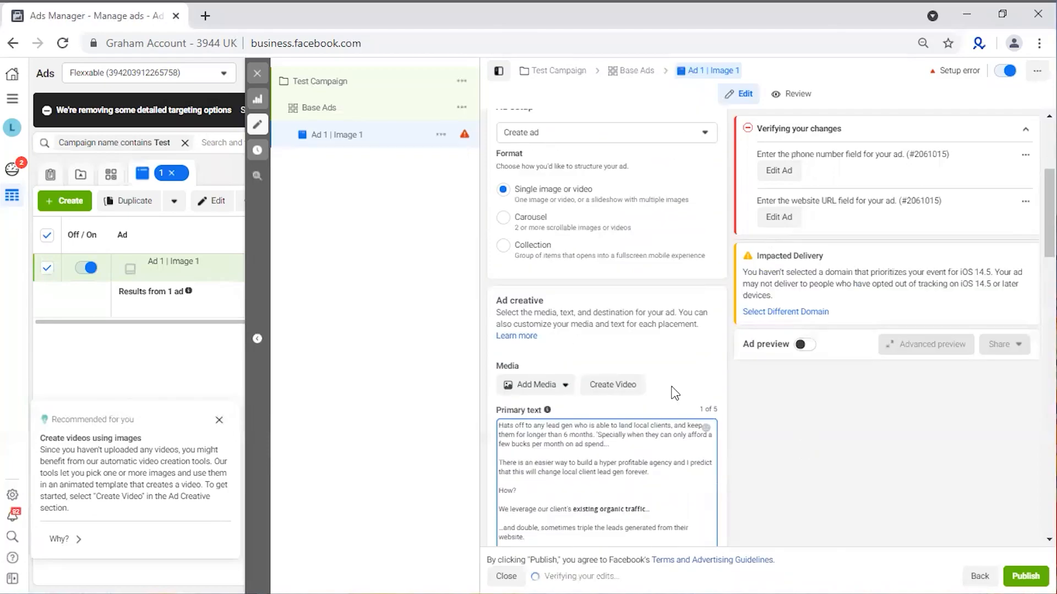
# Add red.png from the account images as the ad's media, keeping the original crops and allowing enhancements
pyautogui.click(554, 392)
pyautogui.click(549, 411)
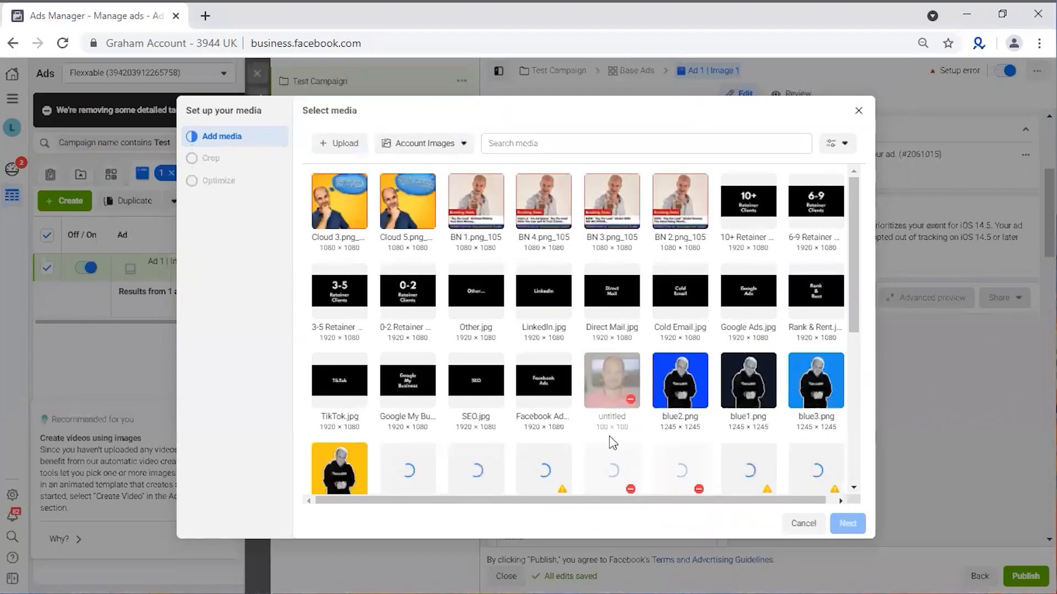
pyautogui.scroll(-3, 458, 358)
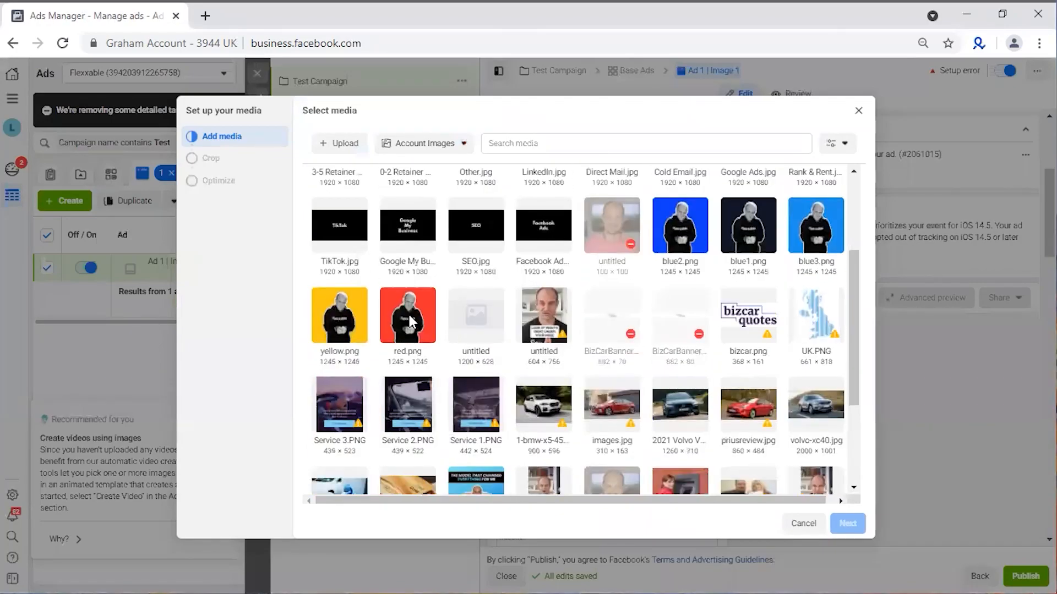
pyautogui.click(409, 317)
pyautogui.click(850, 524)
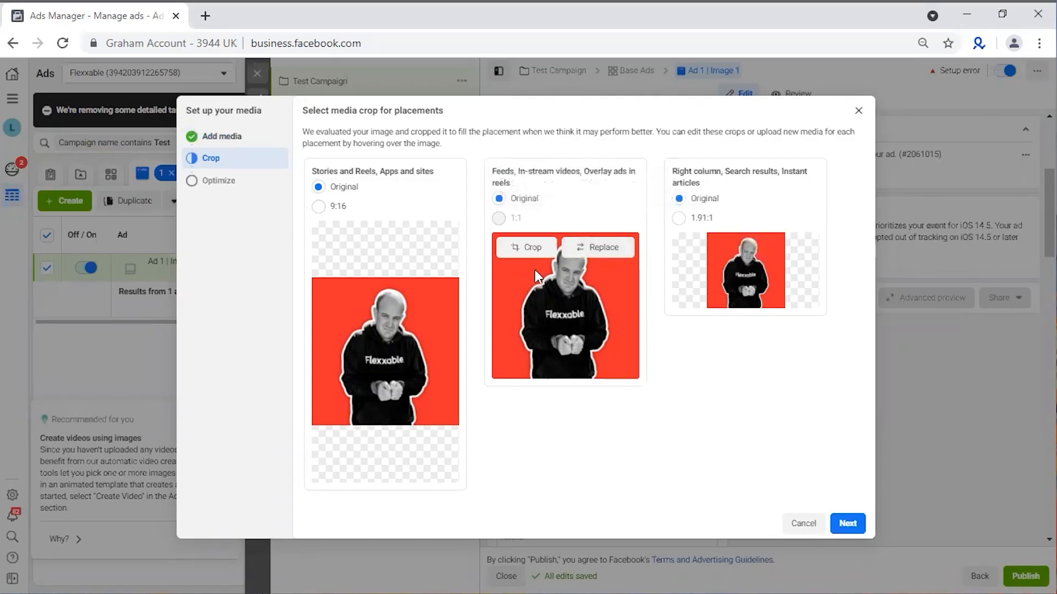
pyautogui.click(853, 529)
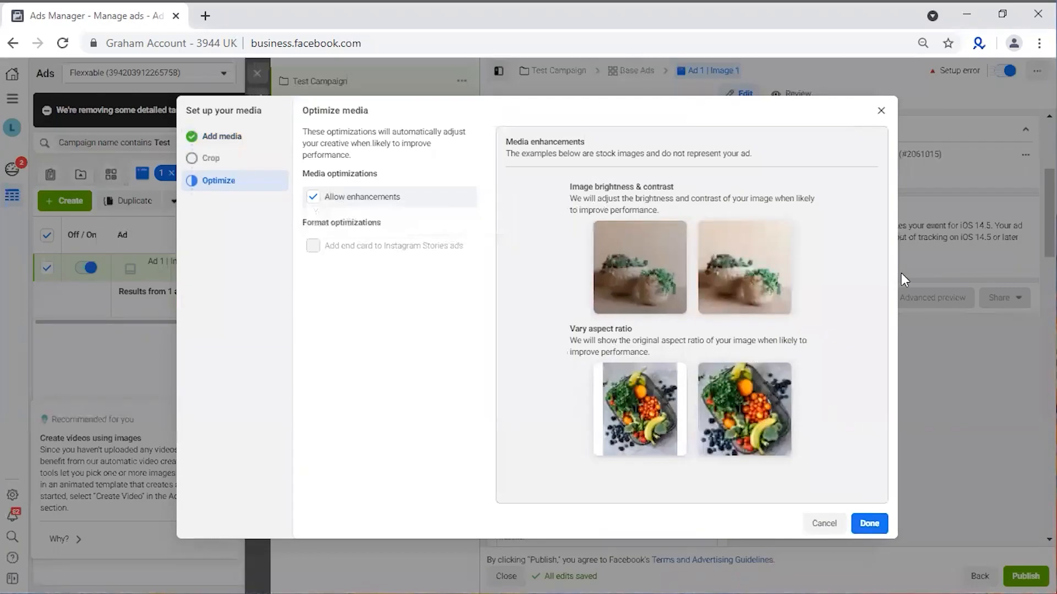
pyautogui.click(868, 524)
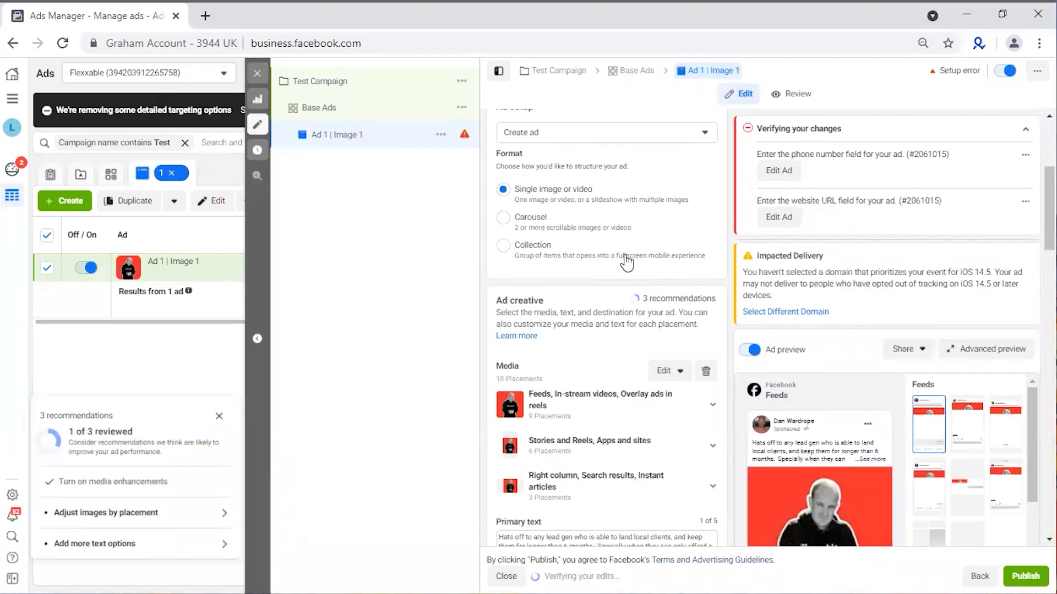
# Set the ad headline to "NEW: The "No Ad Spend" Pay Per Lead Agency?"
pyautogui.scroll(-3, 615, 253)
pyautogui.scroll(2, 587, 269)
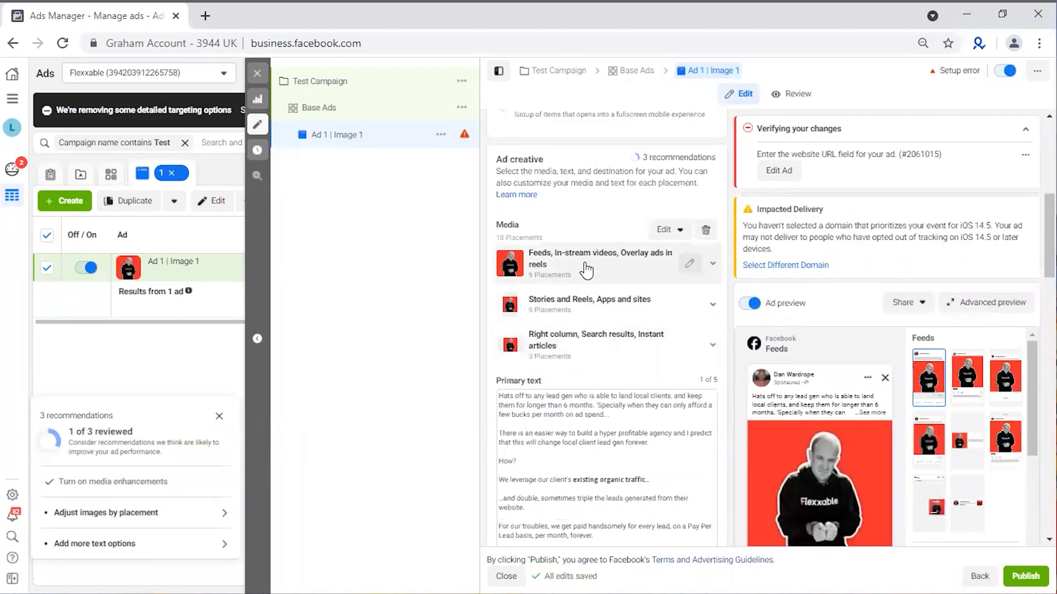
pyautogui.scroll(-9, 588, 266)
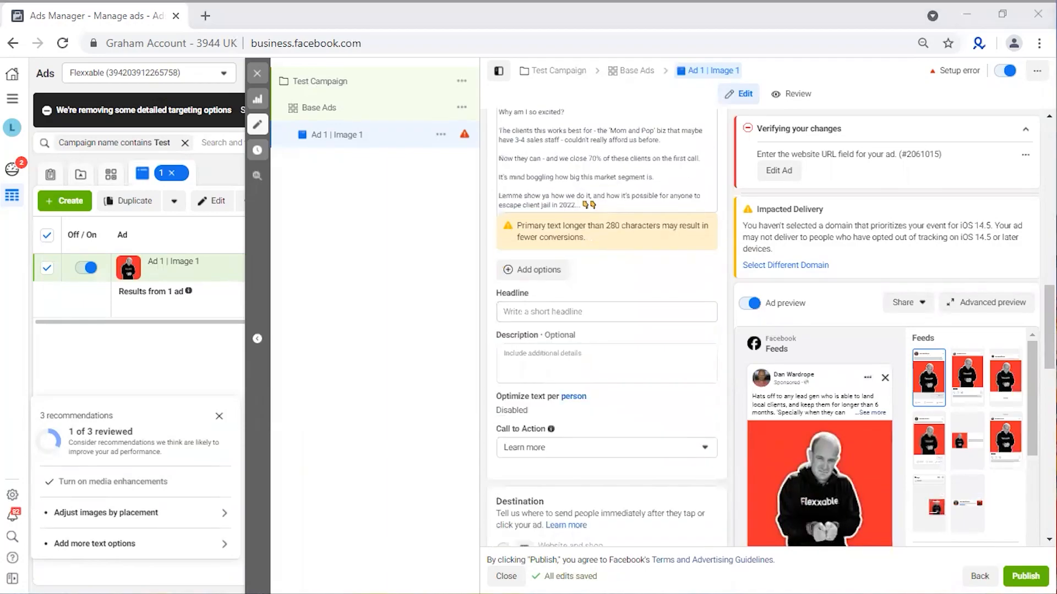
pyautogui.click(603, 312)
pyautogui.write('NEW: The "No Ad Spend" Pay Per Lead Agency?')
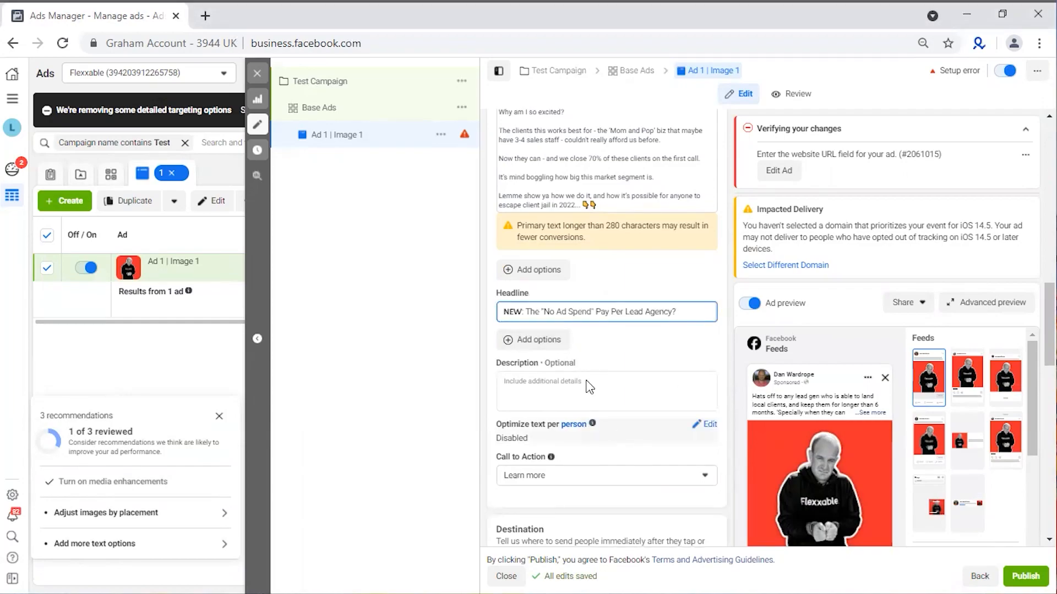
pyautogui.scroll(-3, 625, 510)
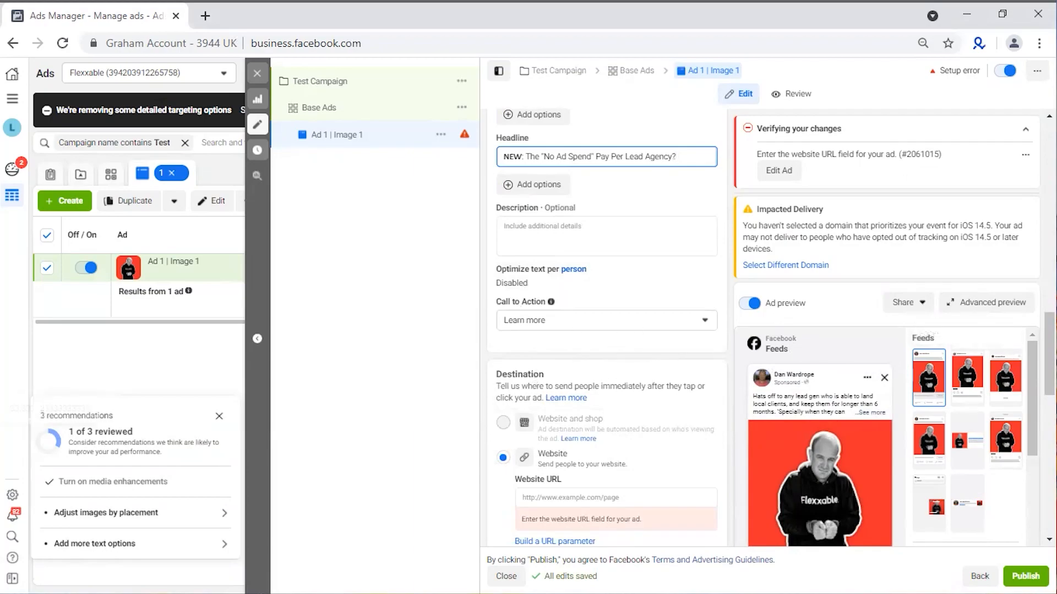
pyautogui.hotkey('alt', 'Tab')
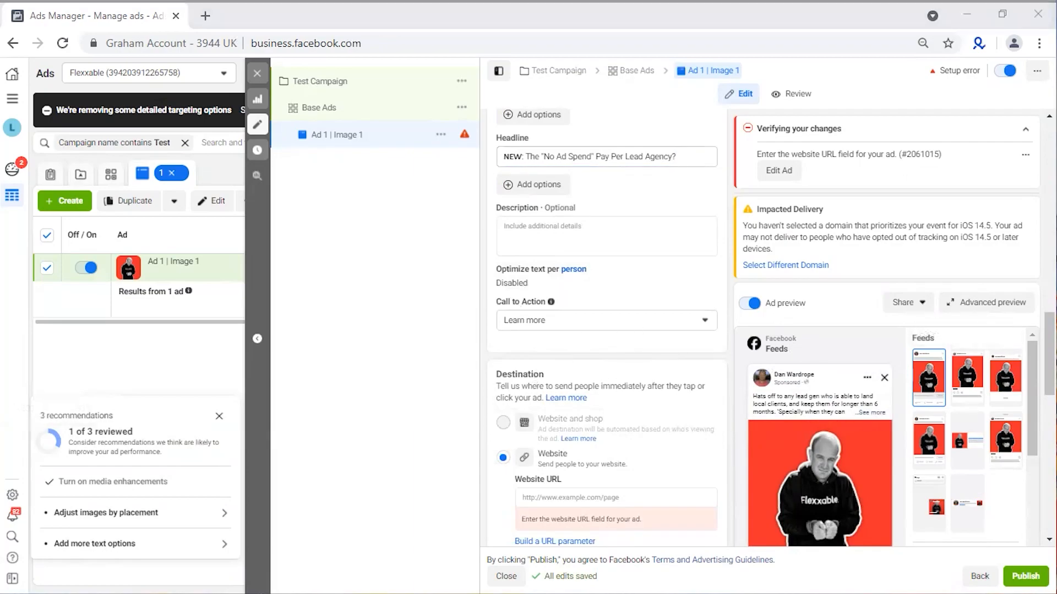
pyautogui.click(608, 497)
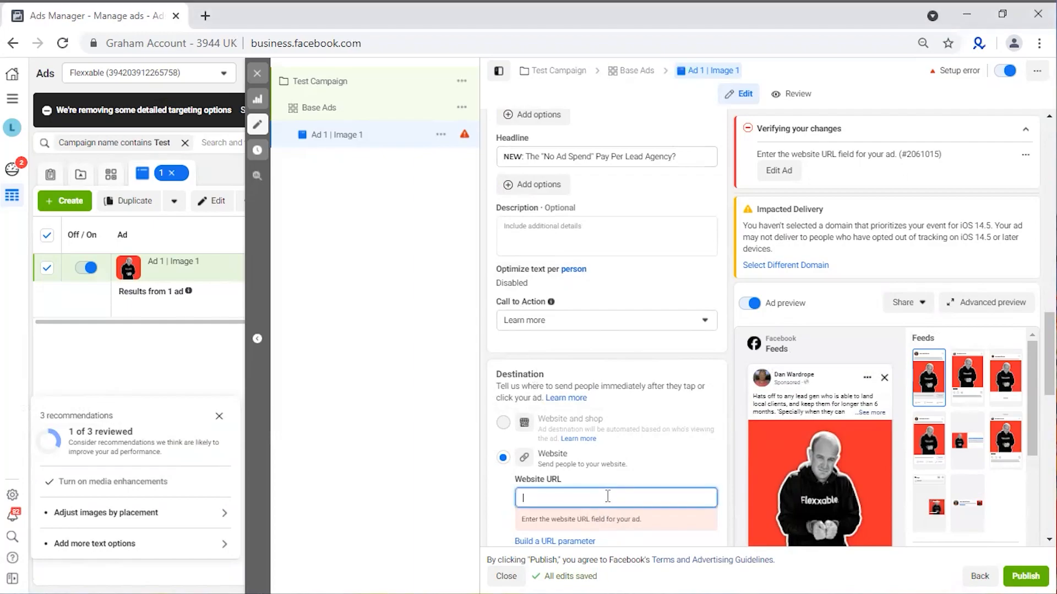
pyautogui.write('https://learn.flexxable.com/free-training?utm_source={{campaign.name}}&utm_medium={{adset.name}}&utm_campaign=Facebook&utm_content={{ad.name}}')
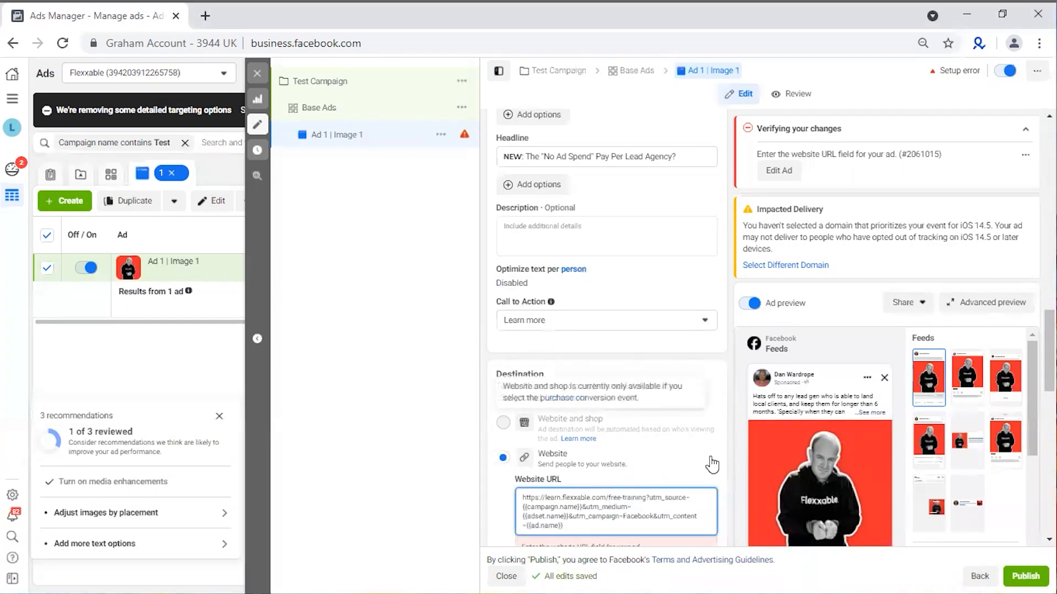
# Append the tracking parameter &placement={{placement}} to the end of the website URL
pyautogui.scroll(-1, 642, 460)
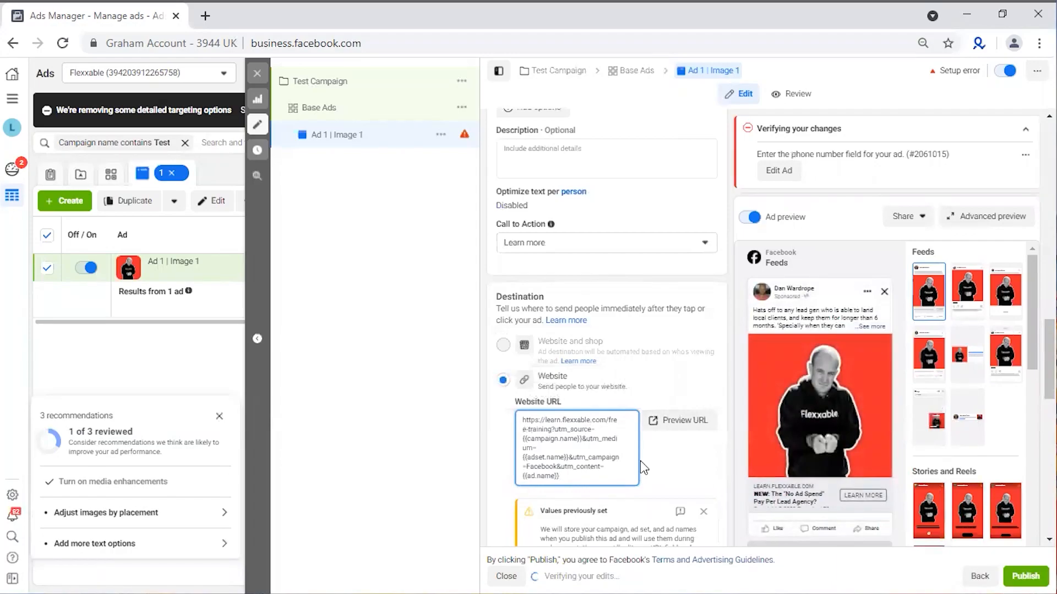
pyautogui.write('$placement')
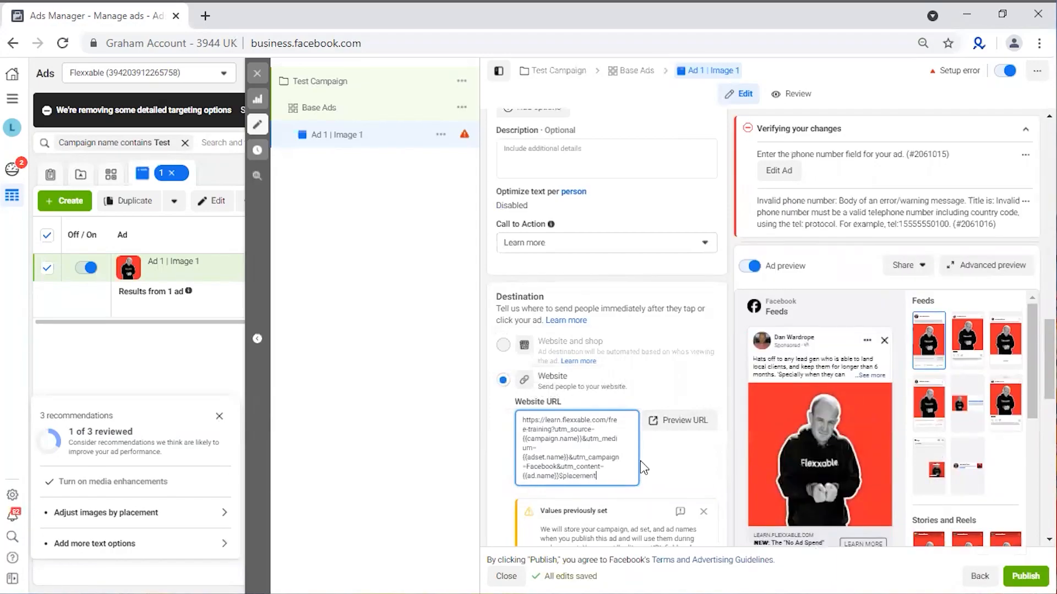
pyautogui.press('BackSpace')
pyautogui.press('BackSpace')
pyautogui.press('BackSpace')
pyautogui.press('BackSpace')
pyautogui.press('BackSpace')
pyautogui.press('BackSpace')
pyautogui.press('BackSpace')
pyautogui.press('BackSpace')
pyautogui.write('&placement')
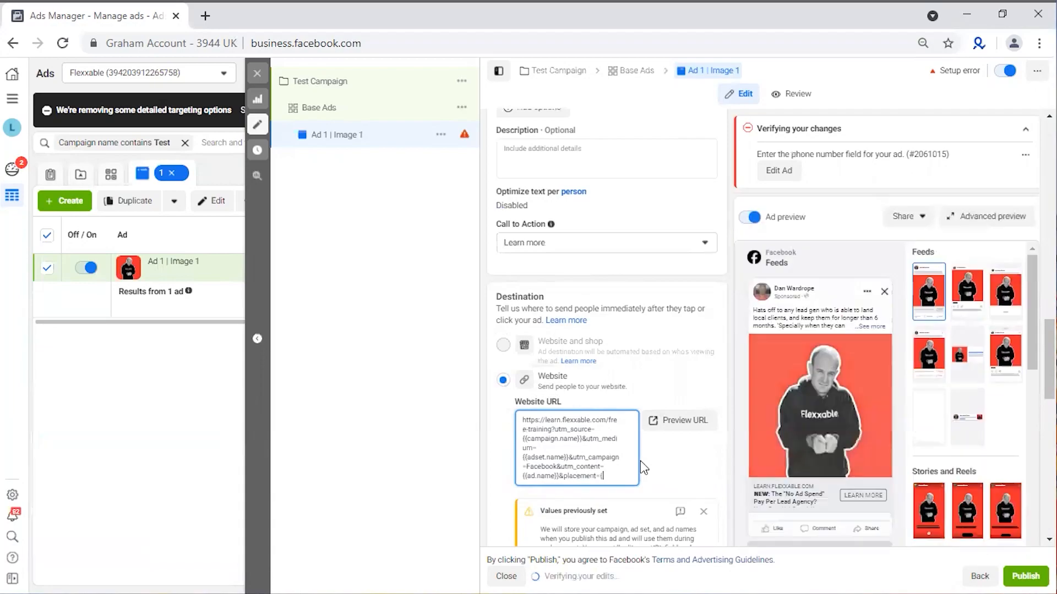
pyautogui.write('={{placement}}')
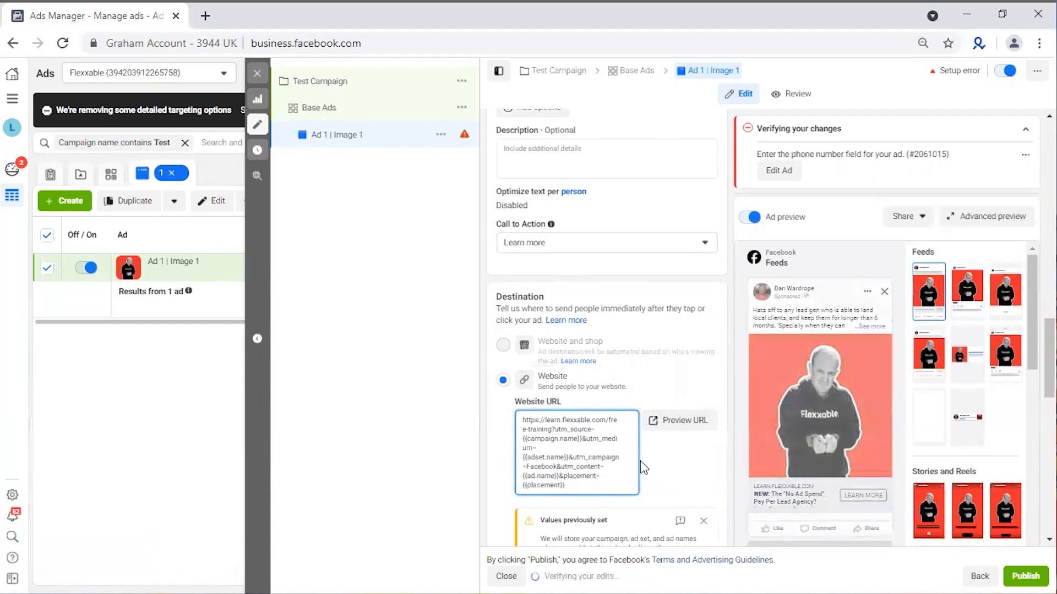
pyautogui.scroll(-4, 650, 468)
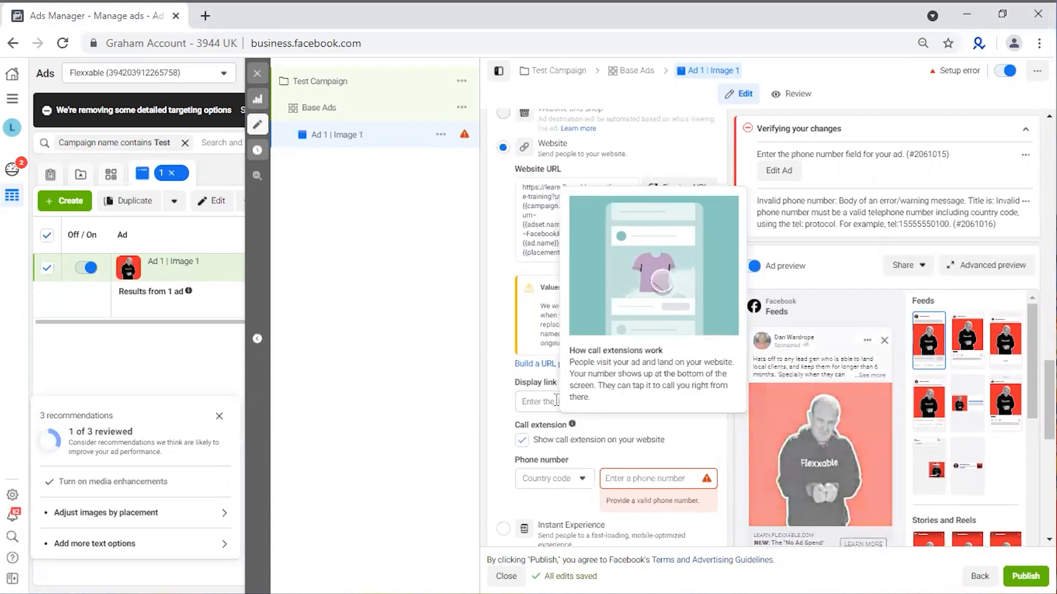
# Set the ad's display link to flexxable.com and disable the call extension on the website
pyautogui.click(536, 402)
pyautogui.write('flexxable.com')
pyautogui.click(521, 440)
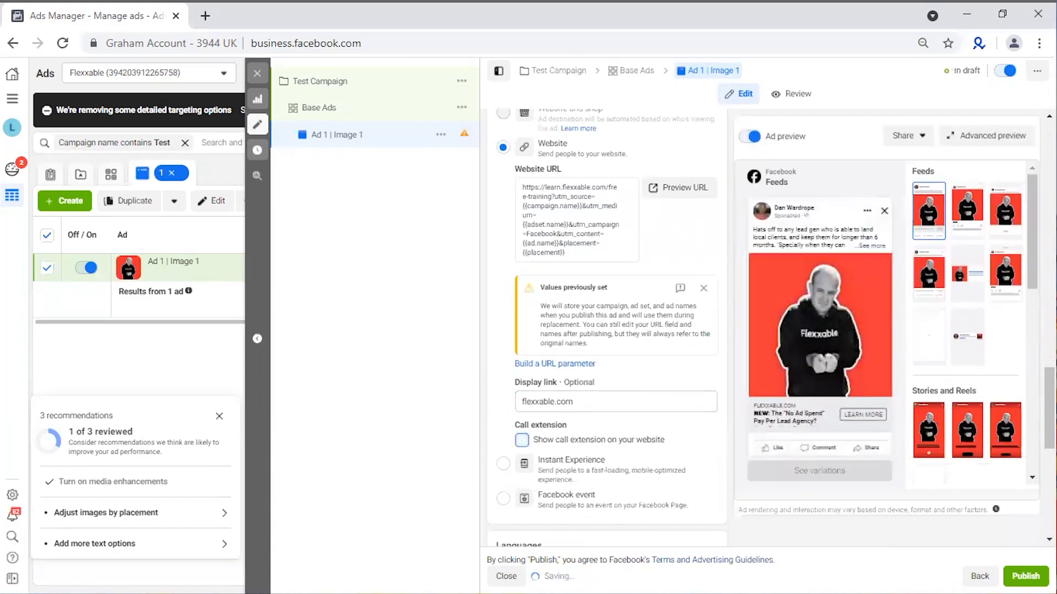
# Review the ad's tracking, destination, text and media settings, then publish the ad and close the editor
pyautogui.scroll(-8, 645, 394)
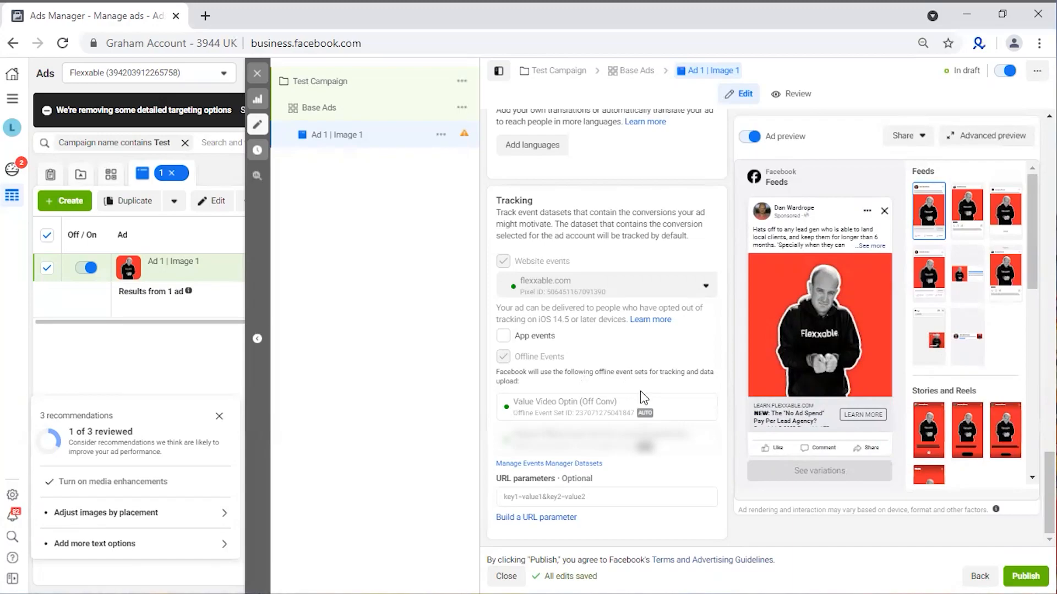
pyautogui.scroll(8, 640, 391)
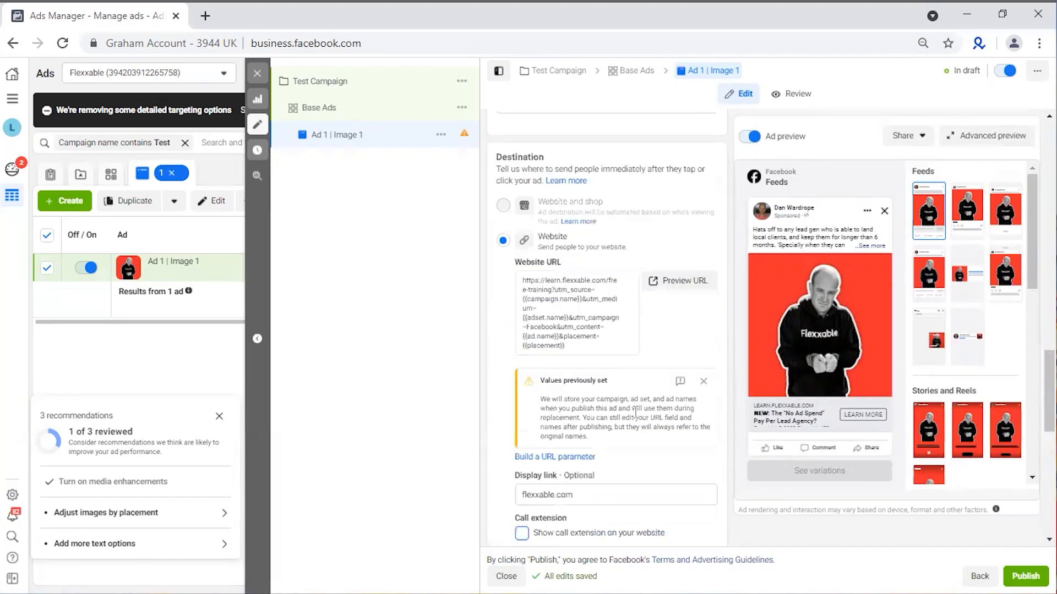
pyautogui.scroll(5, 635, 411)
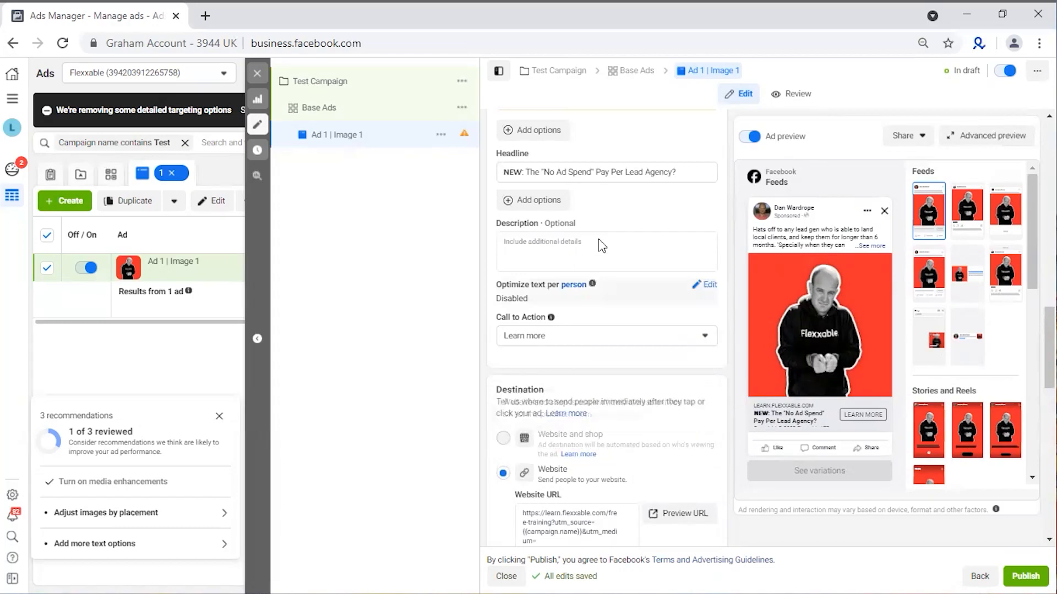
pyautogui.scroll(4, 600, 242)
pyautogui.scroll(7, 647, 223)
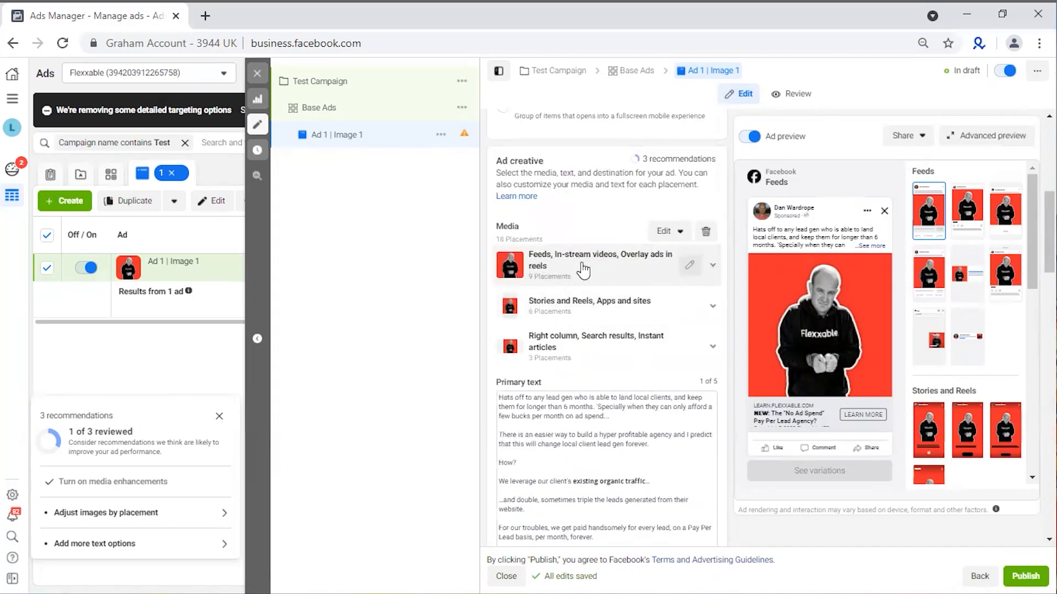
pyautogui.click(1027, 578)
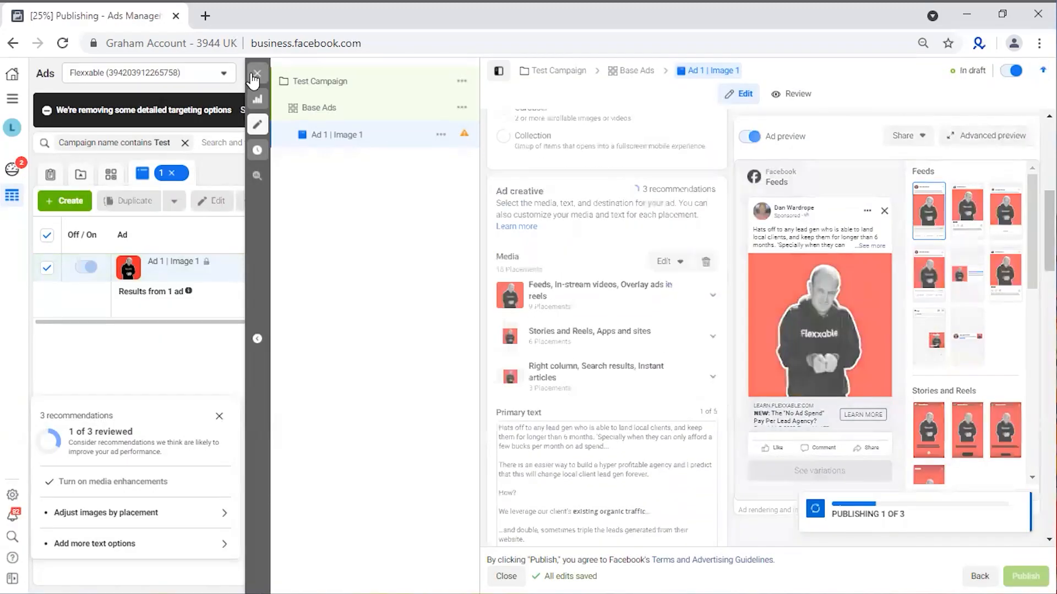
pyautogui.click(256, 75)
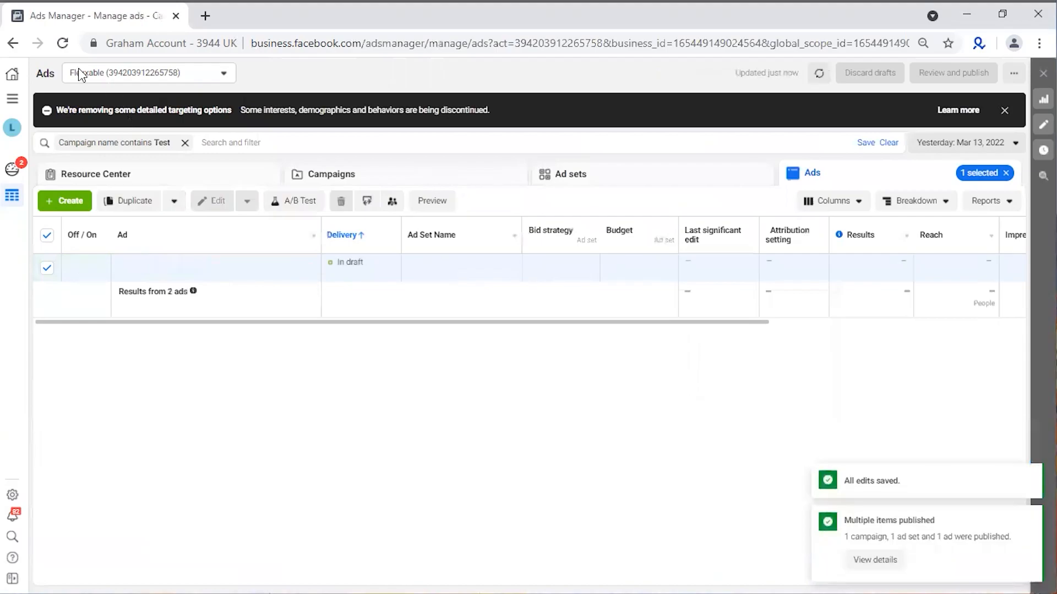
# Reload the ads list and open the Facebook post with comments for Ad 1 | Image 1
pyautogui.click(68, 42)
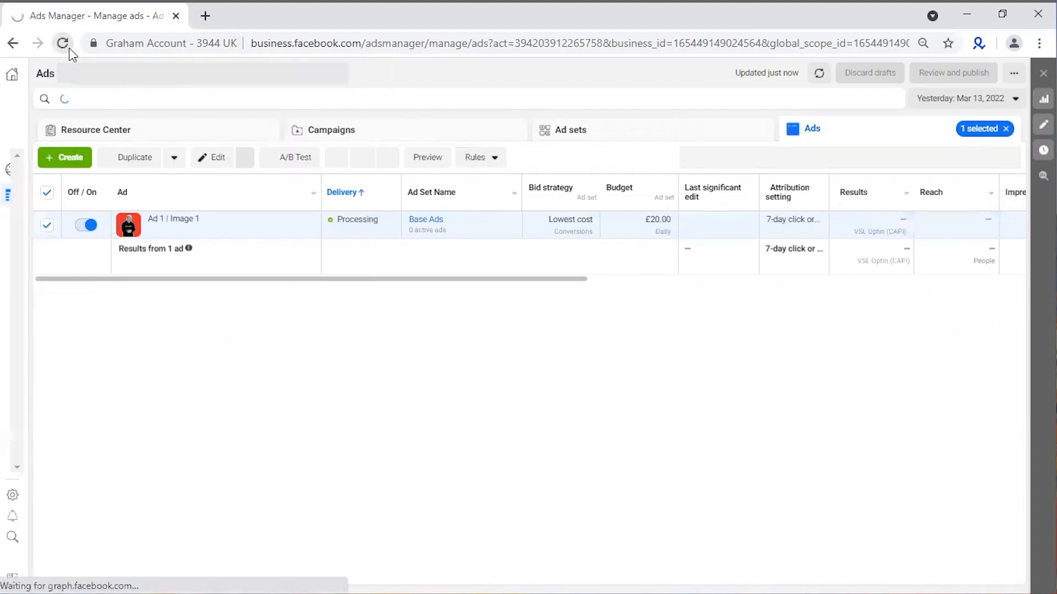
pyautogui.click(63, 46)
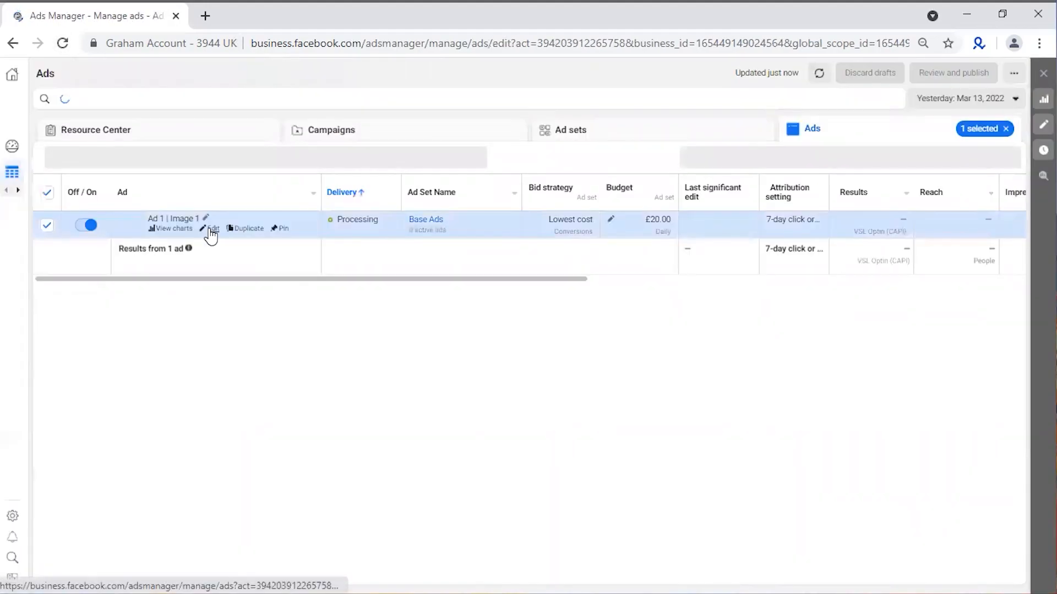
pyautogui.click(210, 228)
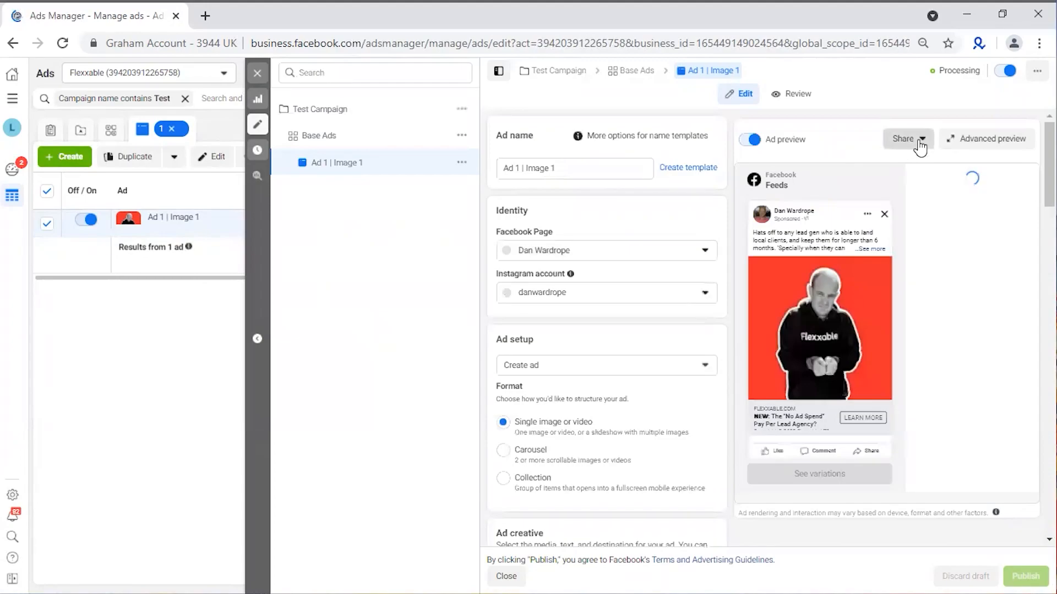
pyautogui.click(915, 143)
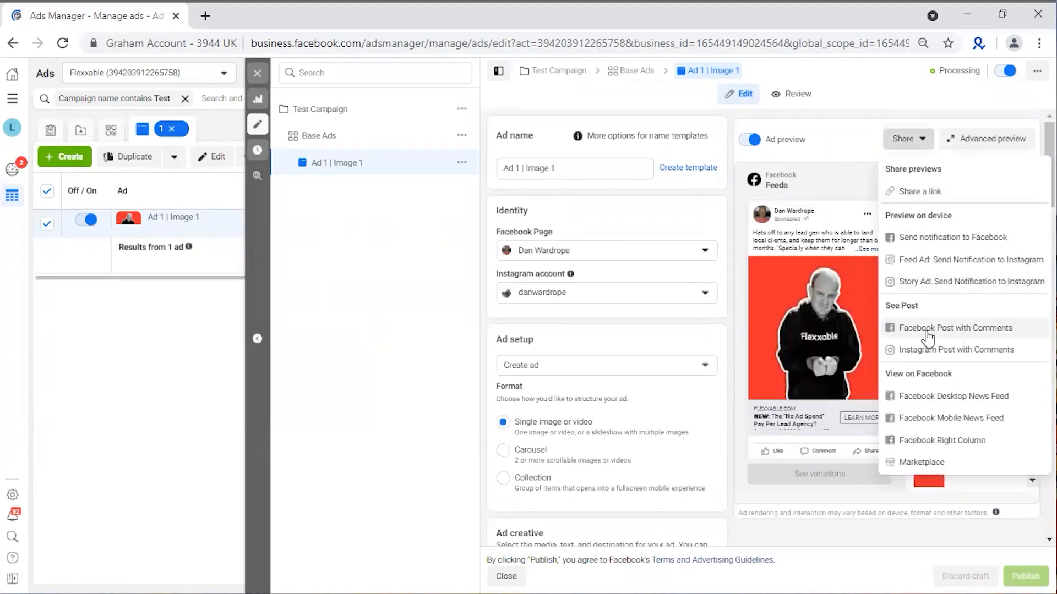
pyautogui.click(958, 330)
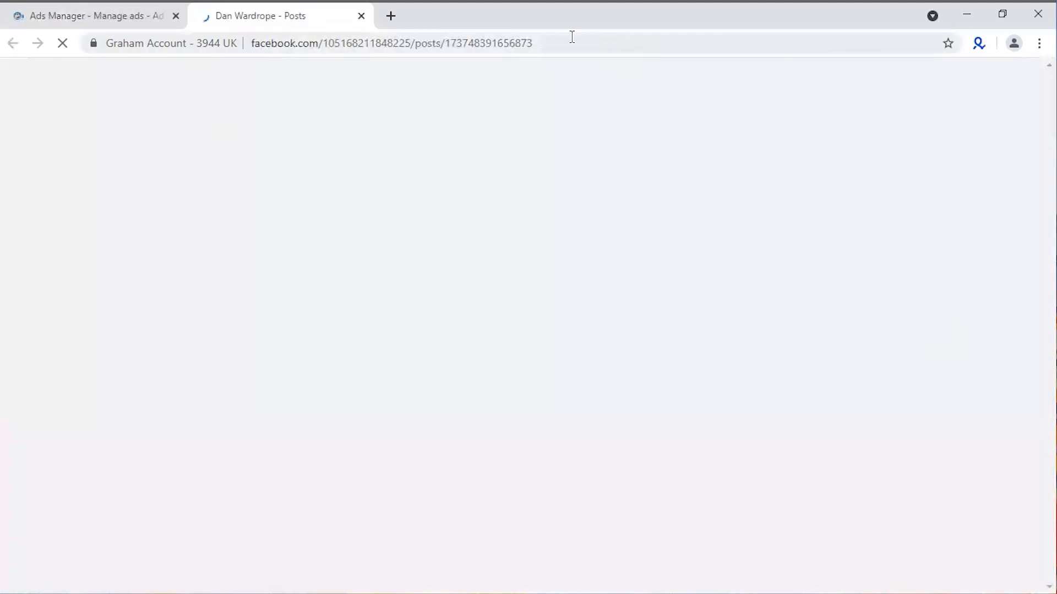
# Select the post ID at the end of the ad post's web address
pyautogui.click(546, 42)
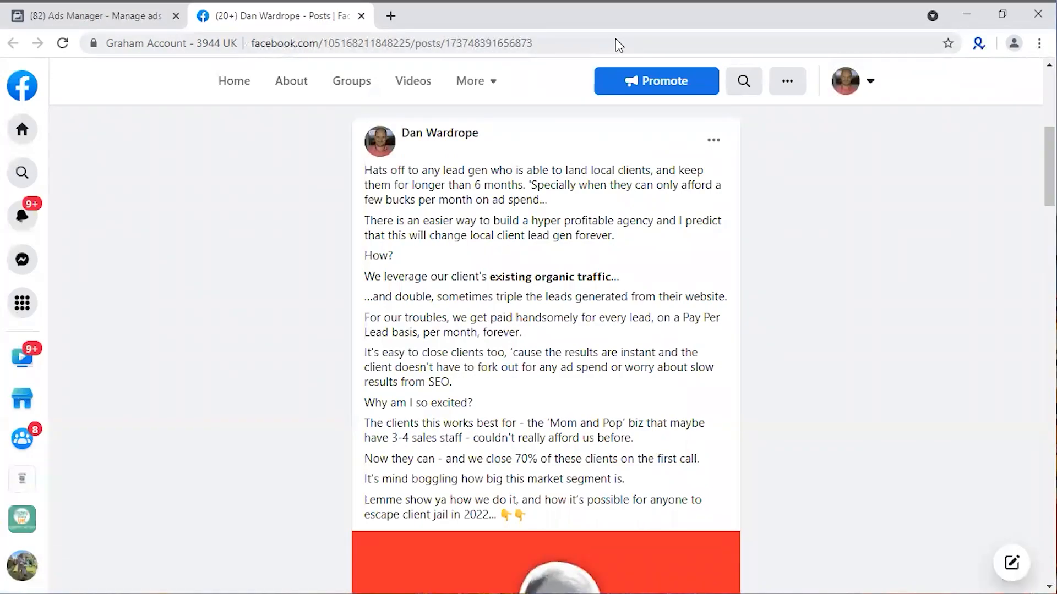
pyautogui.moveTo(619, 45); pyautogui.dragTo(507, 49)
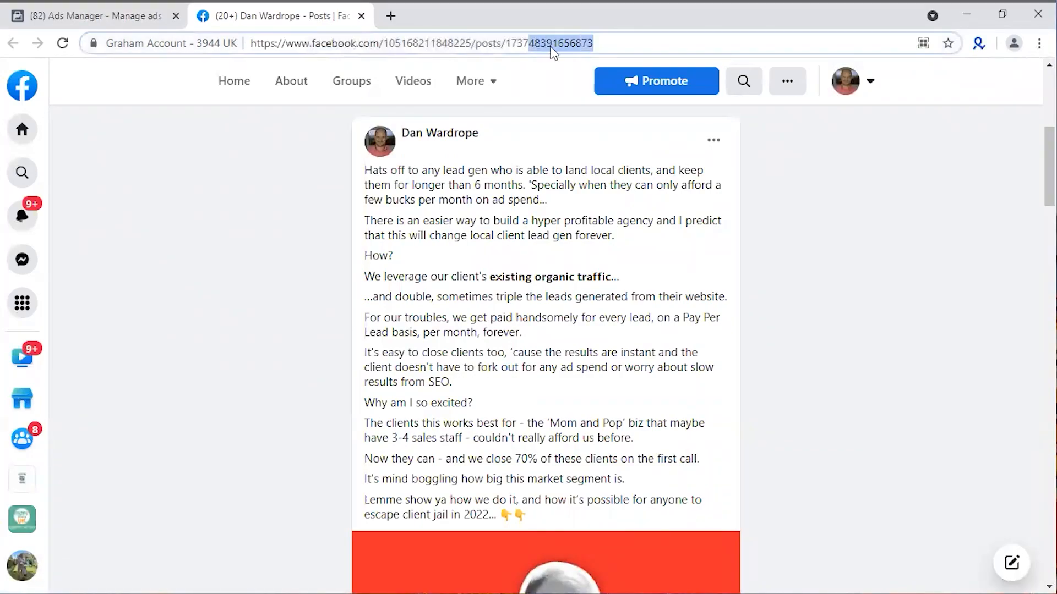
pyautogui.doubleClick(553, 44)
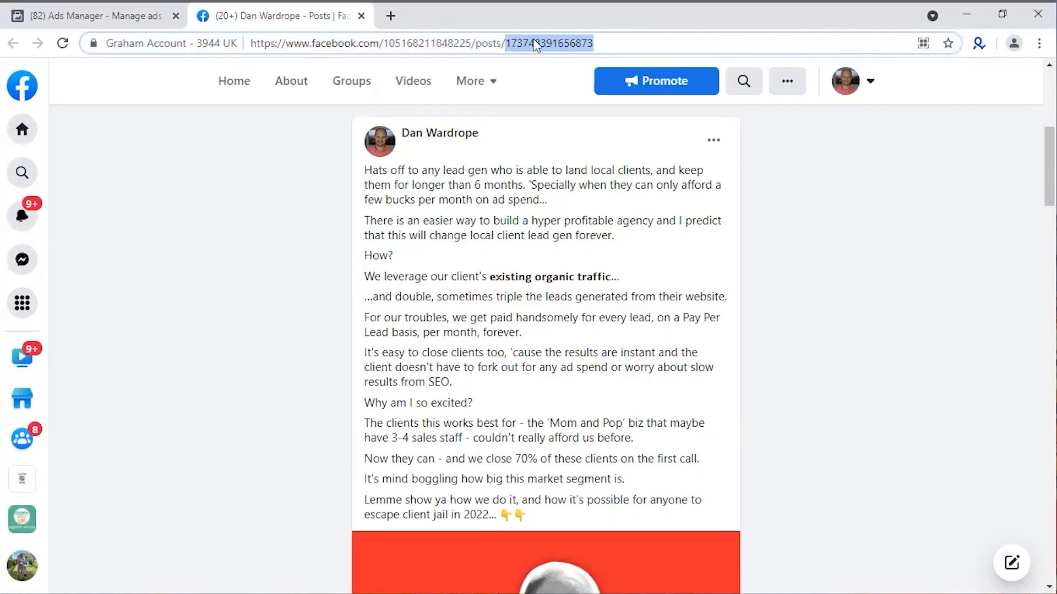
# Switch back to Ads Manager and show the list of ad sets
pyautogui.click(113, 13)
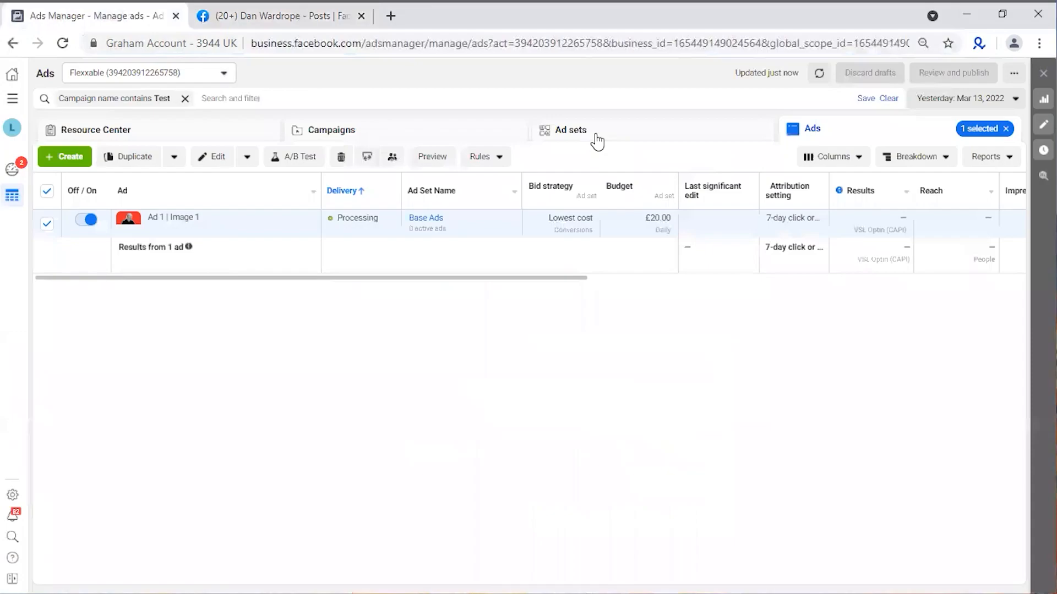
pyautogui.click(598, 142)
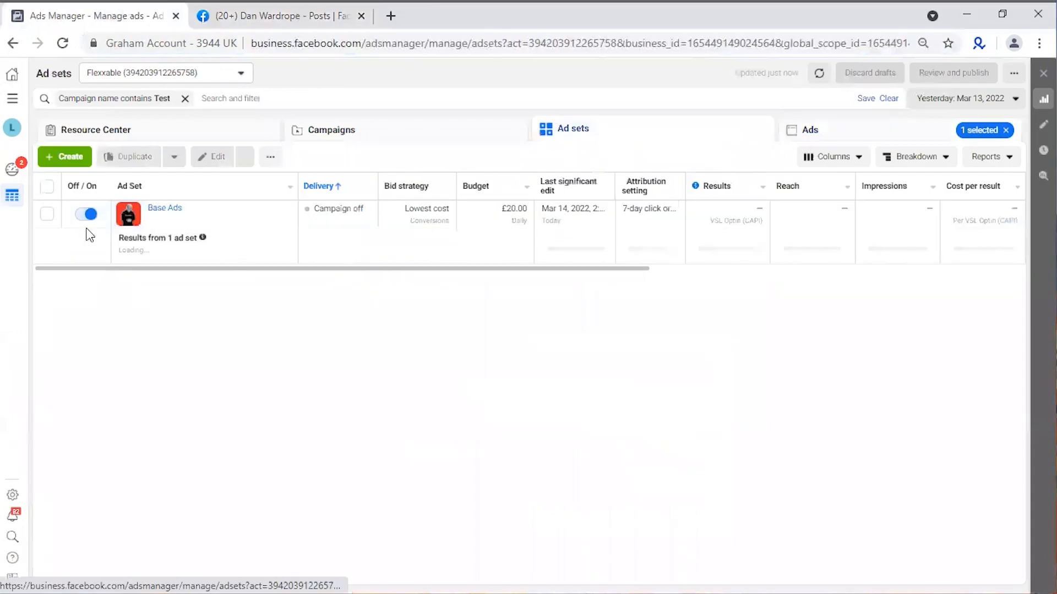
pyautogui.click(64, 157)
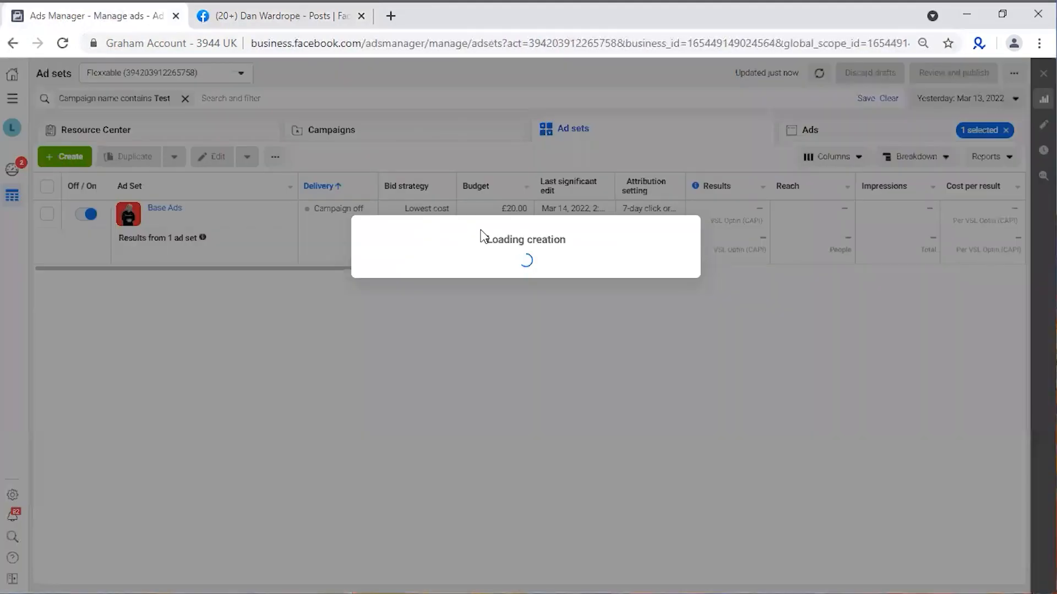
pyautogui.click(627, 272)
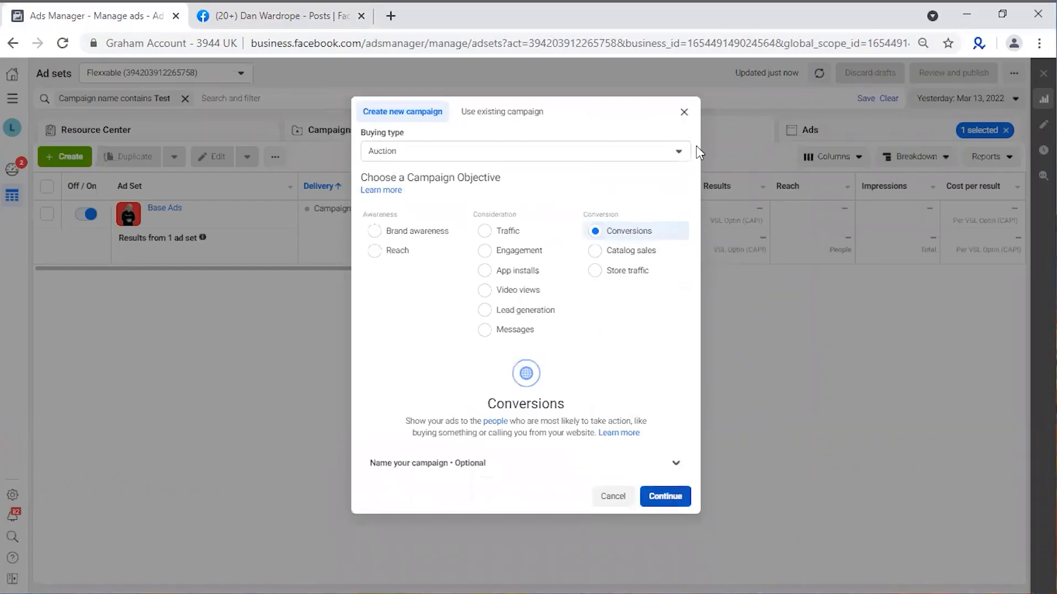
pyautogui.click(684, 112)
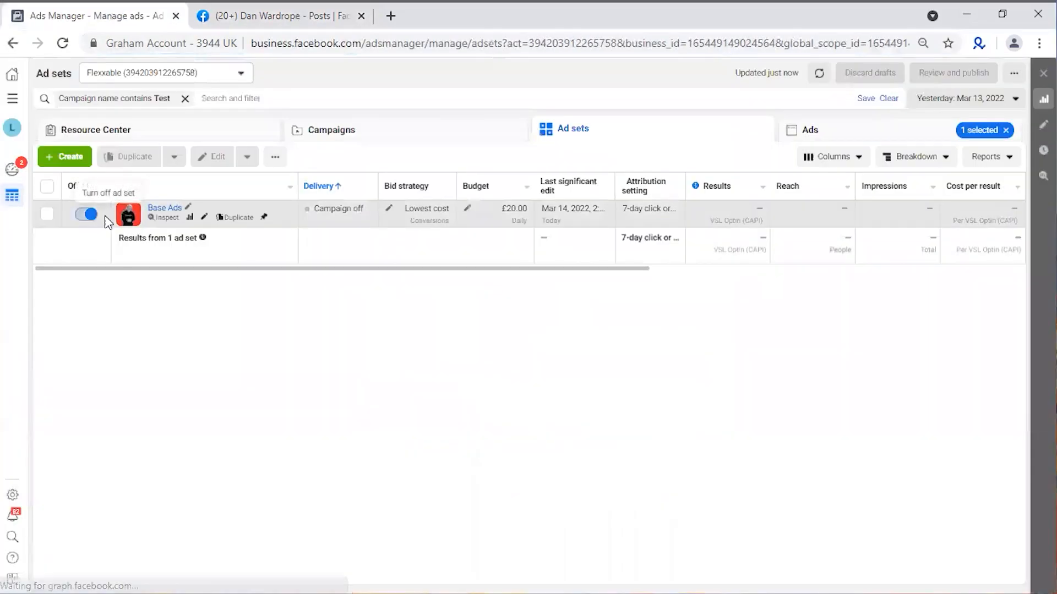
# Turn off the Base Ads ad set
pyautogui.click(99, 215)
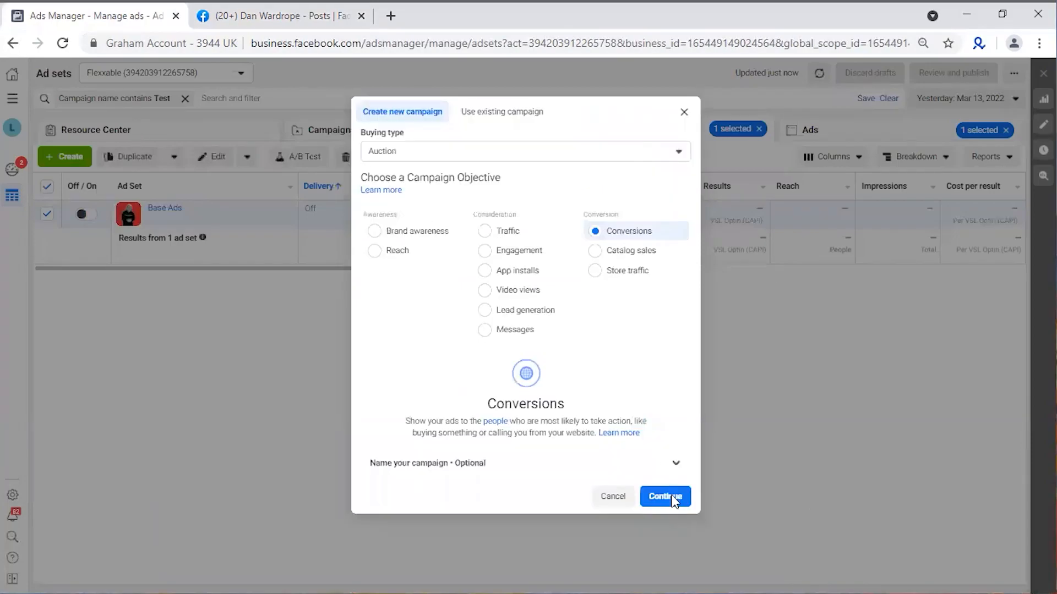
pyautogui.click(672, 498)
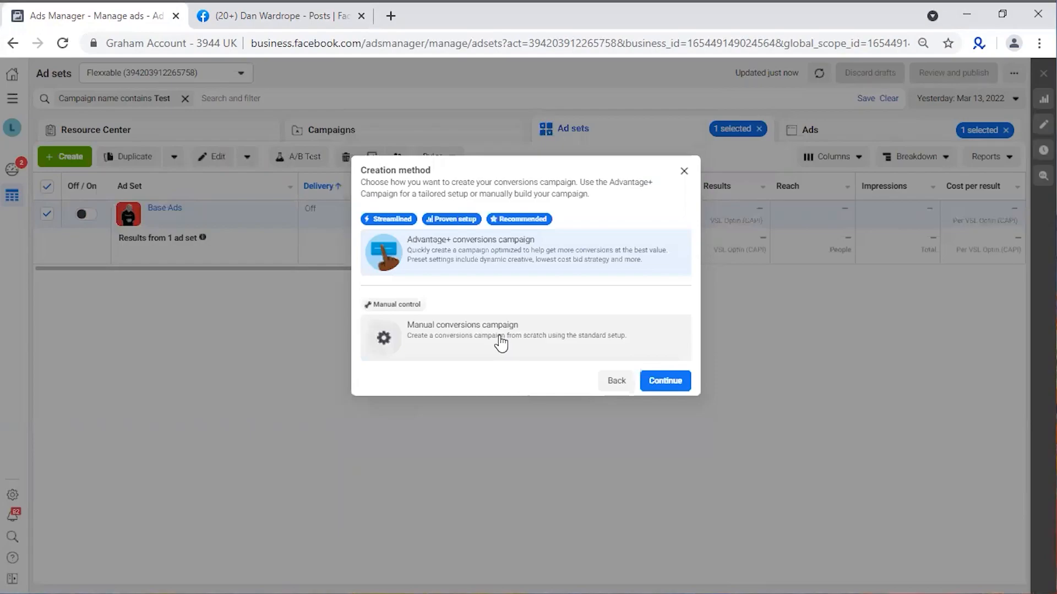
pyautogui.click(495, 342)
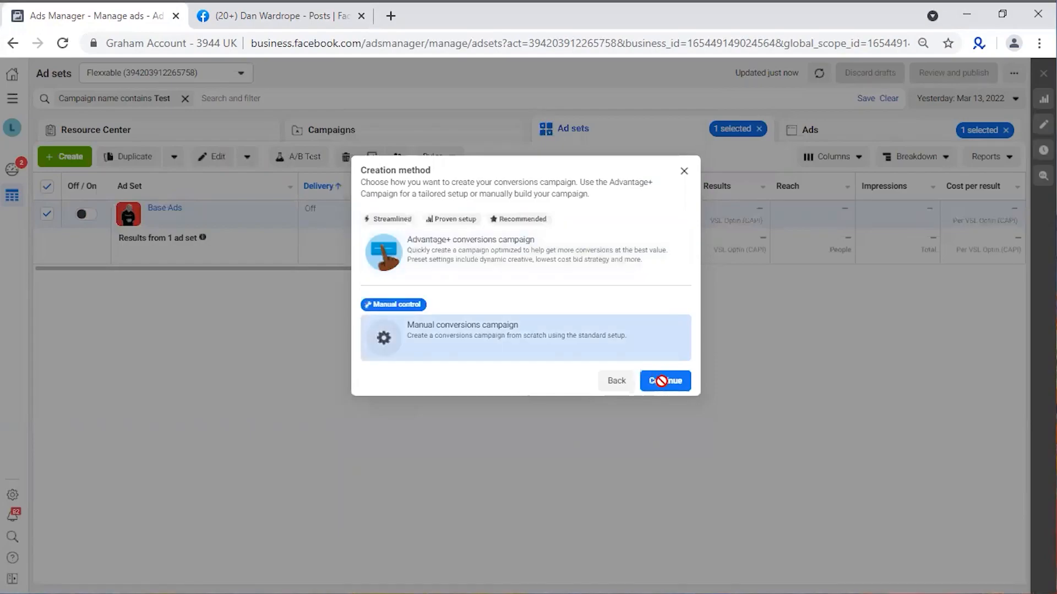
pyautogui.click(661, 381)
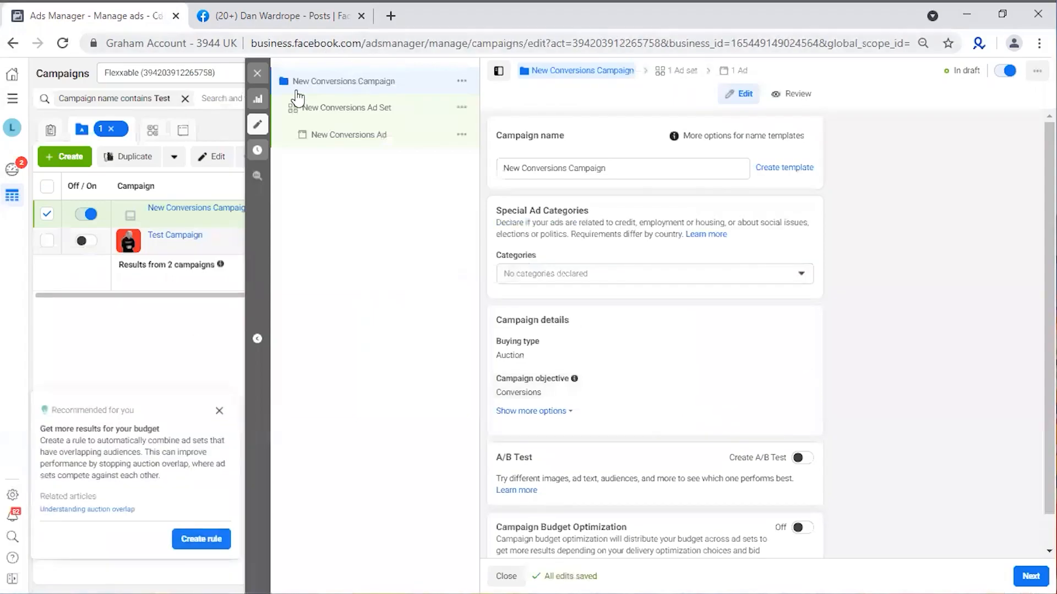
pyautogui.click(257, 73)
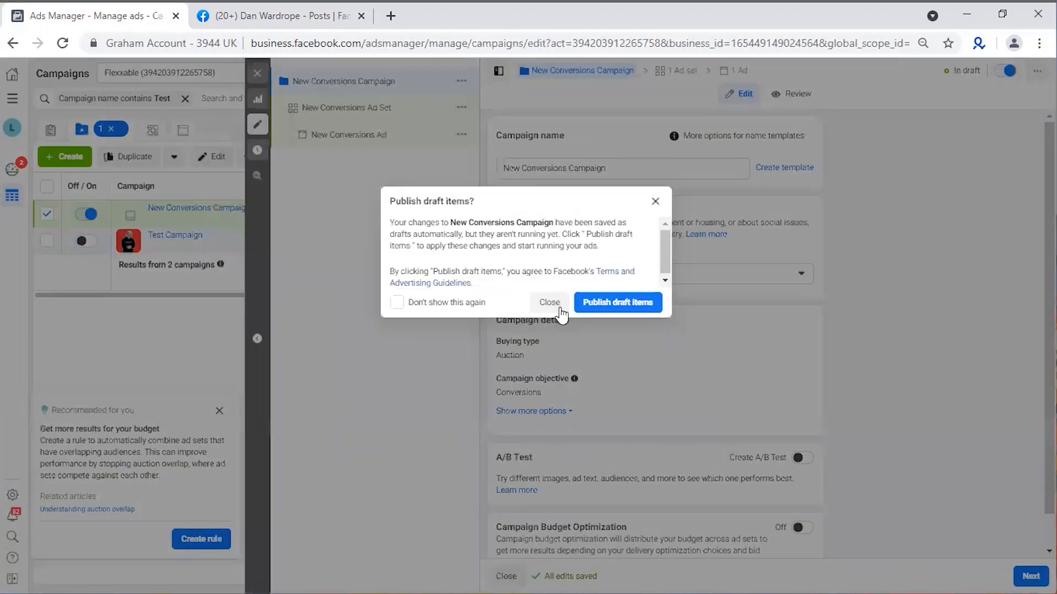
pyautogui.click(559, 309)
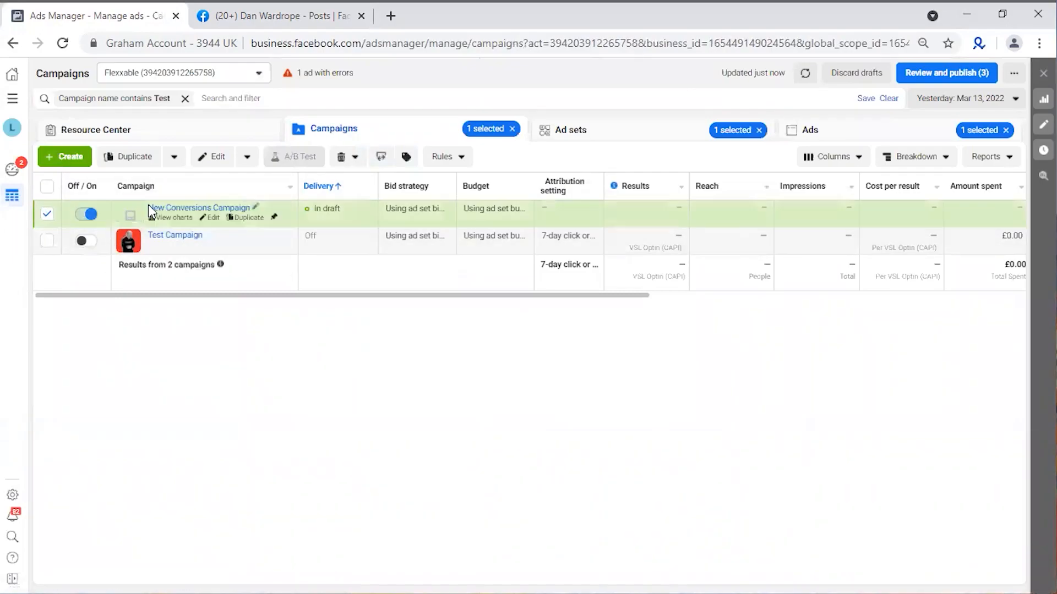
pyautogui.click(346, 157)
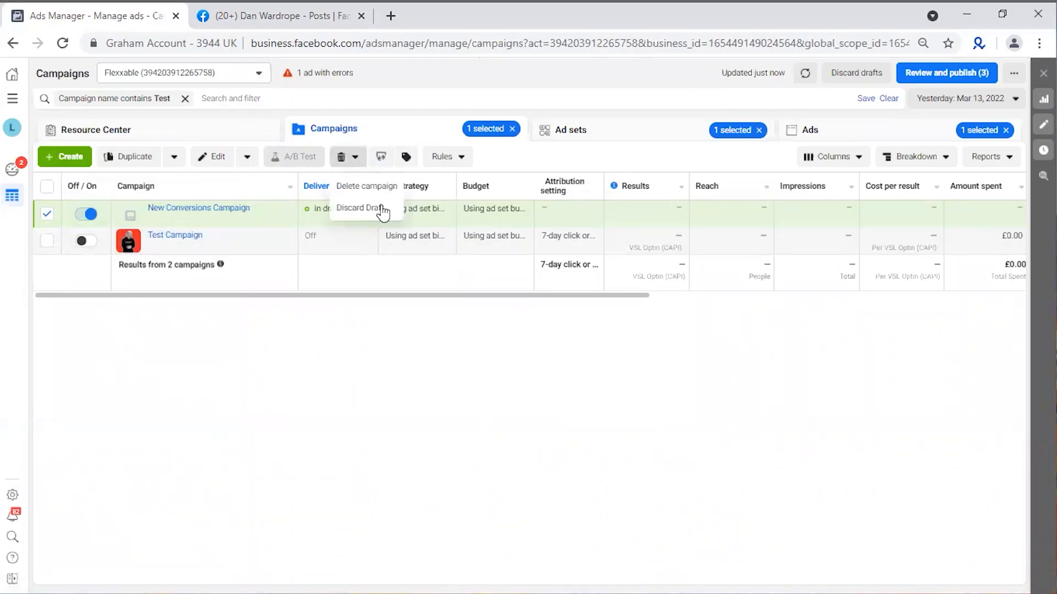
pyautogui.click(357, 187)
pyautogui.click(626, 262)
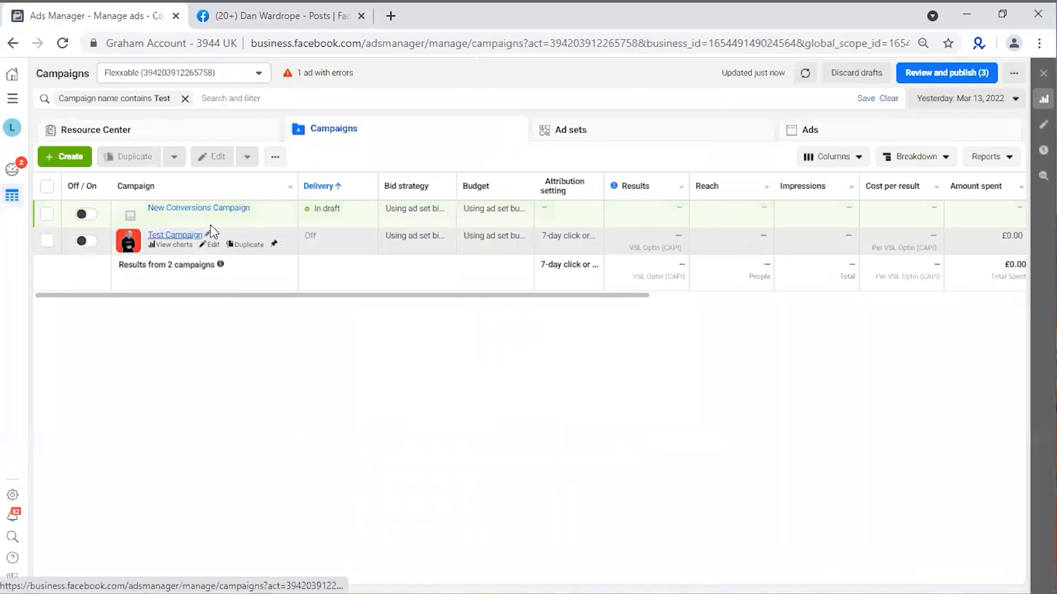
# Duplicate Test Campaign's Base Ads ad set once within the original campaign, keeping existing reactions, comments and shares on the new ads
pyautogui.click(181, 210)
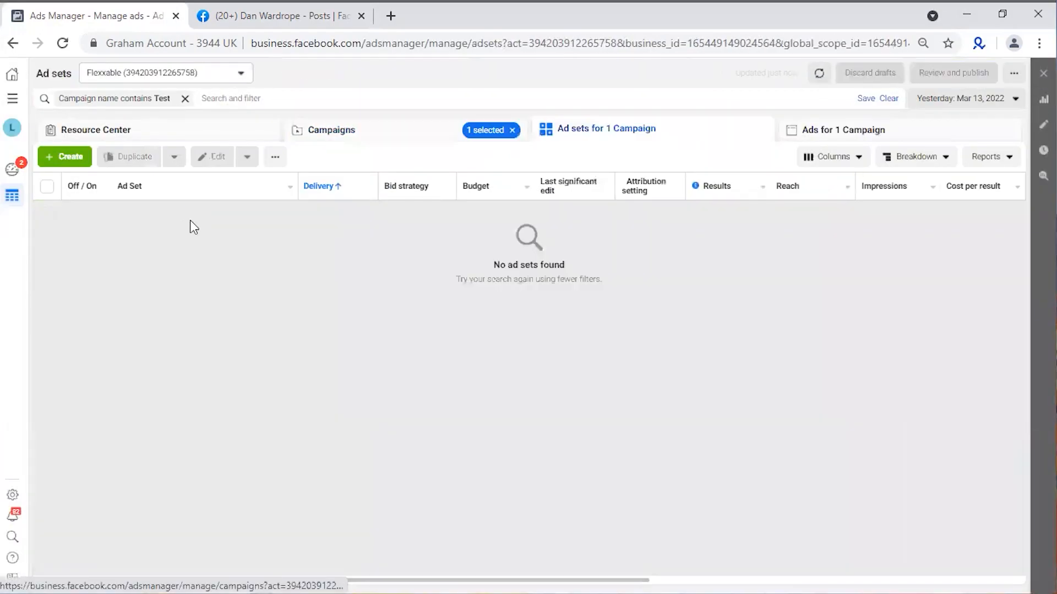
pyautogui.moveTo(208, 228)
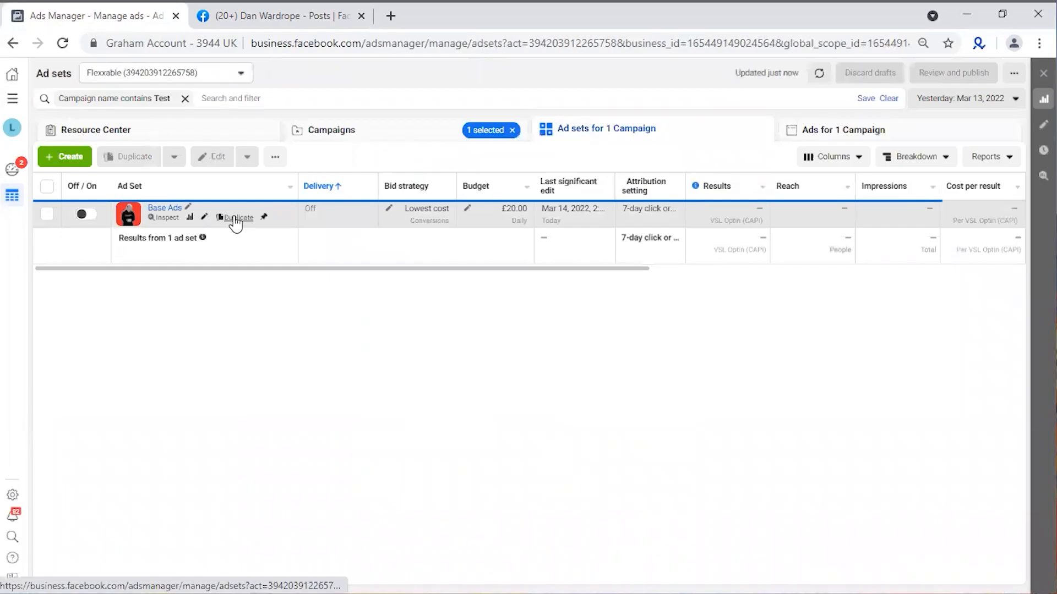
pyautogui.click(236, 218)
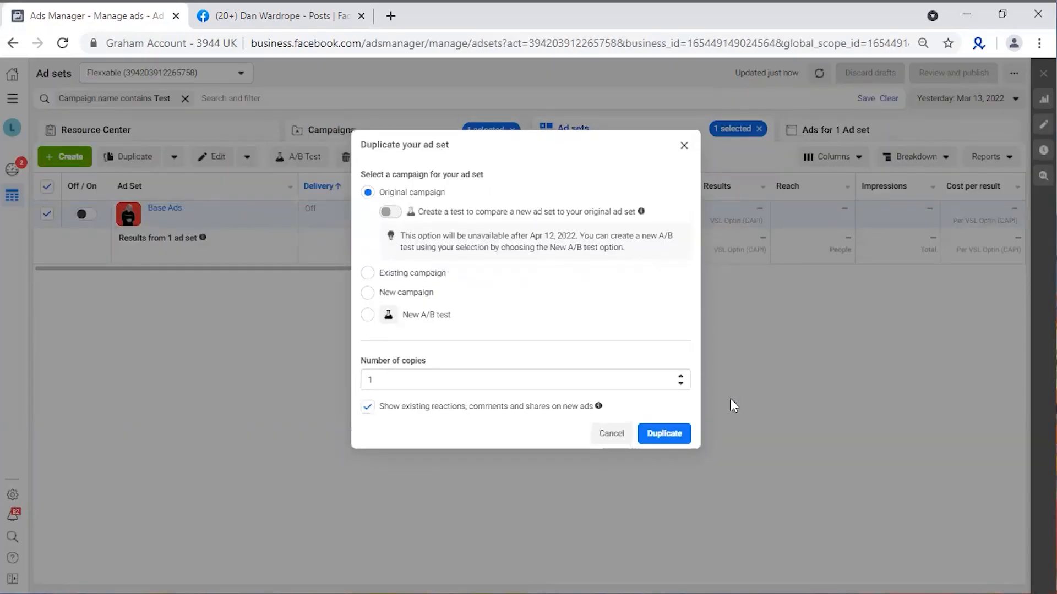
pyautogui.click(680, 437)
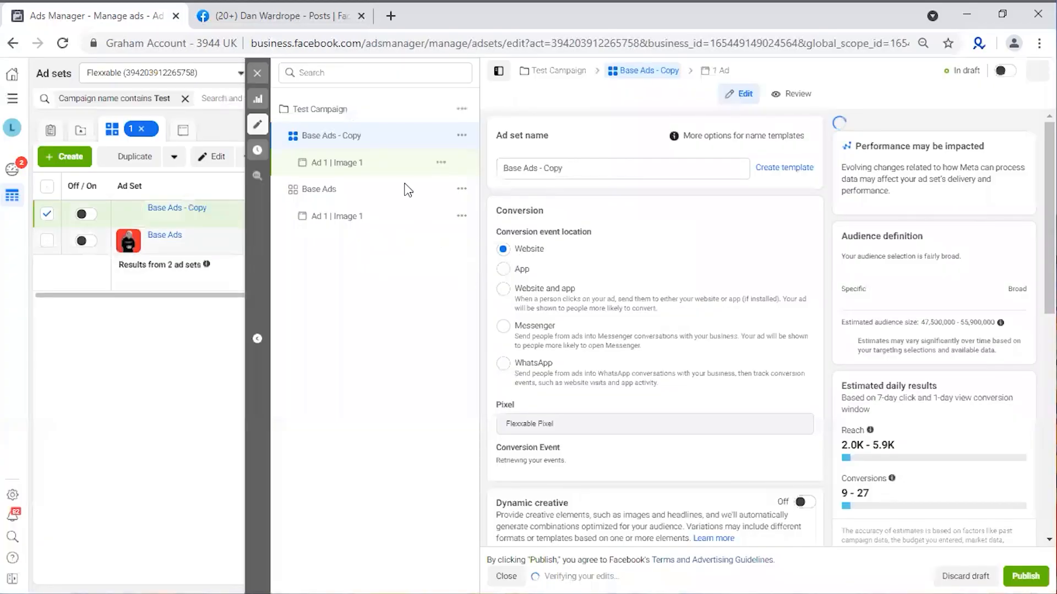
# Rename the duplicated ad set as Audience 1
pyautogui.tripleClick(586, 171)
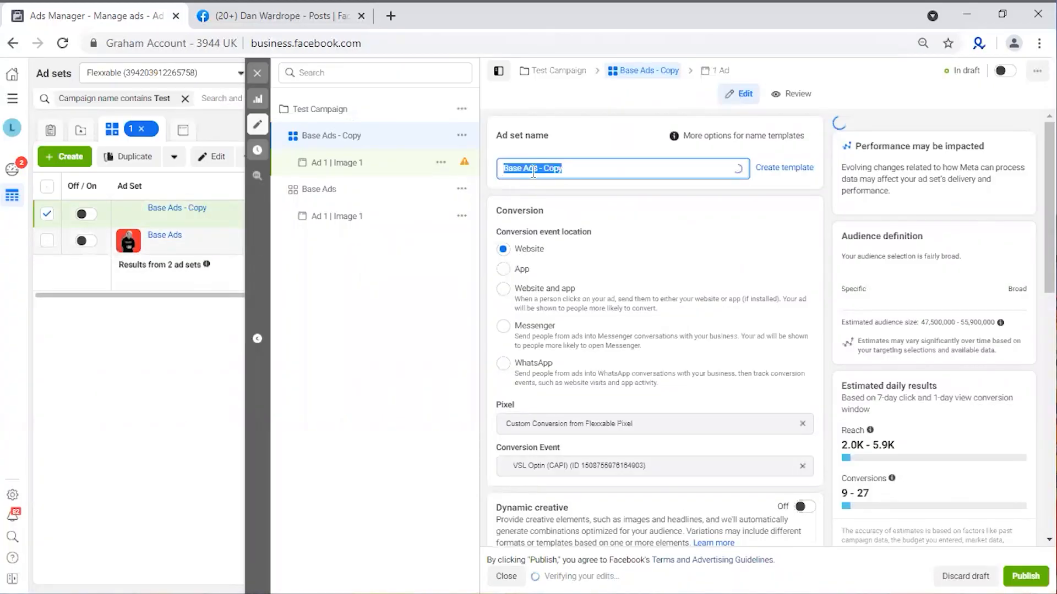
pyautogui.press('BackSpace')
pyautogui.write('Audience 1')
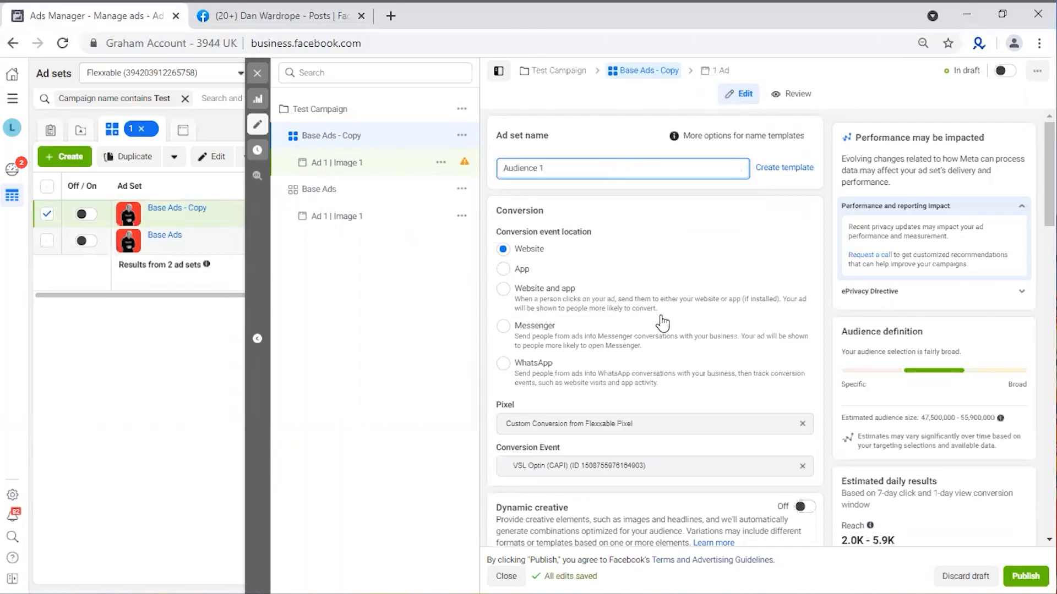
pyautogui.scroll(-2, 662, 324)
pyautogui.scroll(-4, 745, 309)
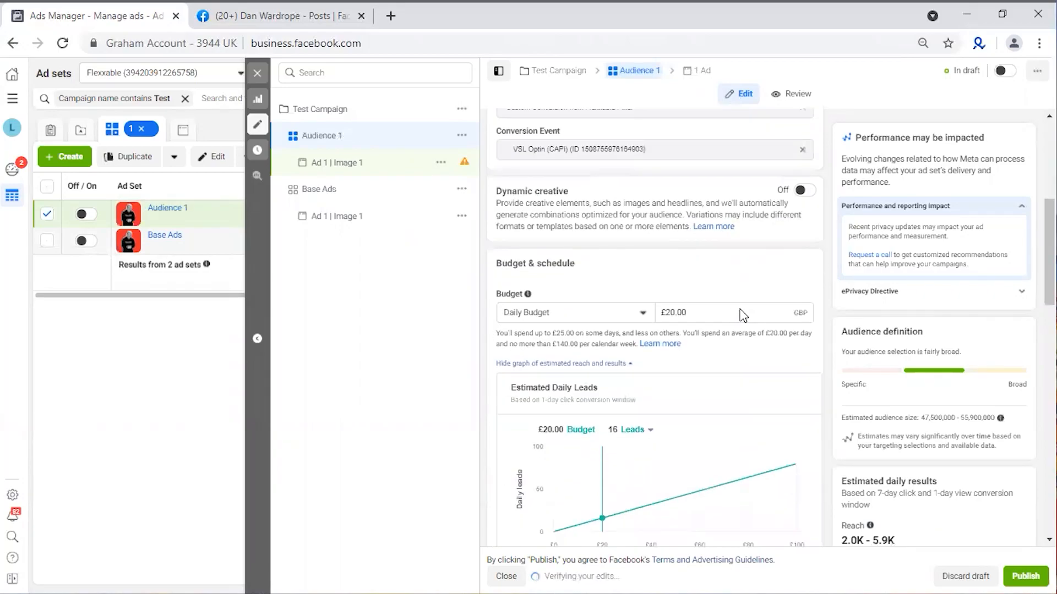
# Close the Audience 1 ad set editor, leaving its changes as an unpublished draft
pyautogui.scroll(-4, 743, 314)
pyautogui.click(257, 73)
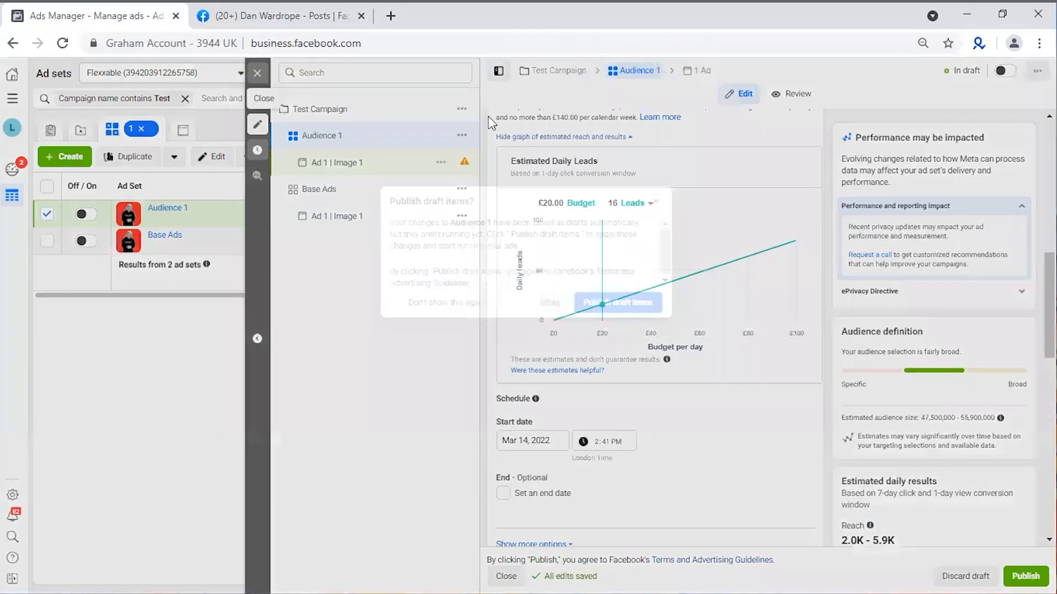
pyautogui.click(551, 302)
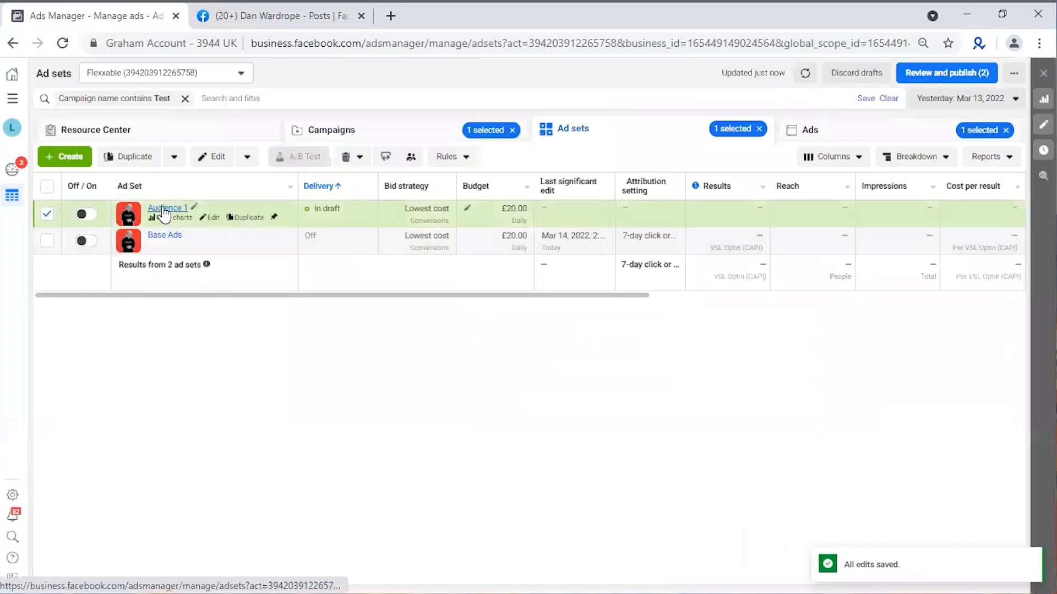
# Check the ads in both ad sets and delete the draft ad Ad 1 | Image 1 from Audience 1
pyautogui.click(164, 209)
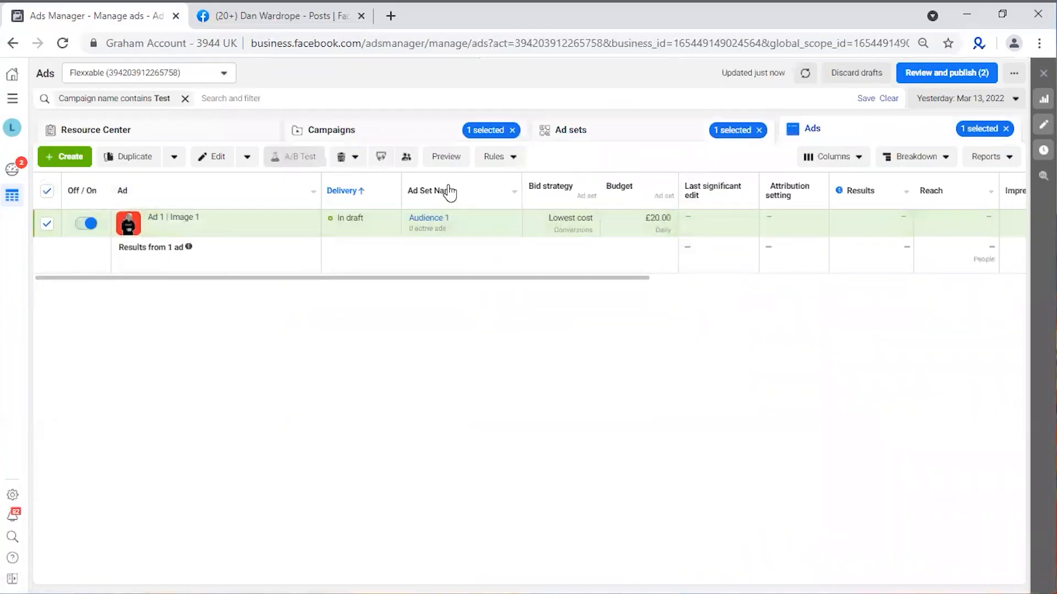
pyautogui.click(594, 133)
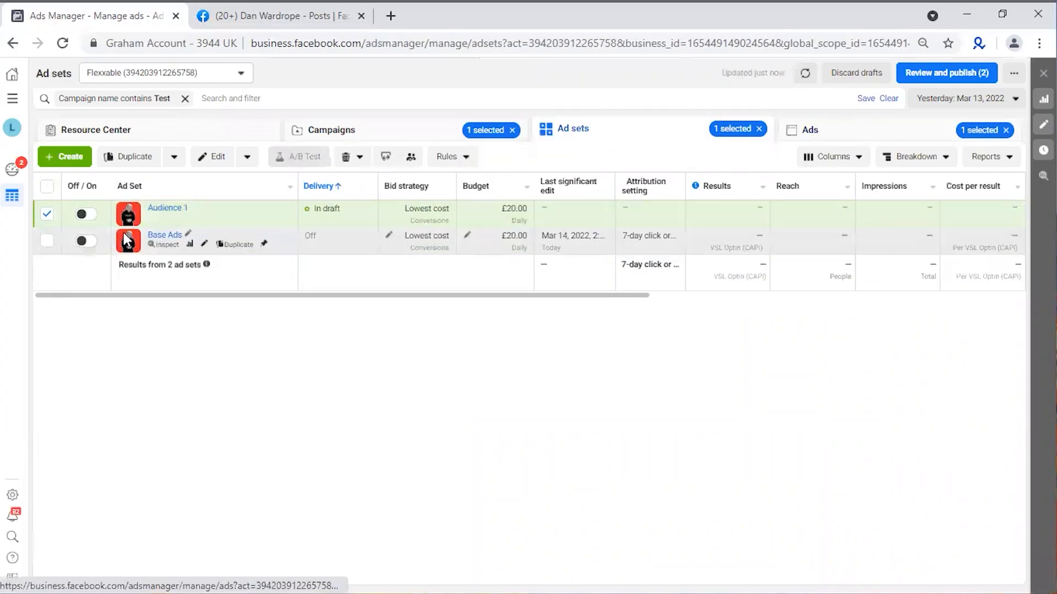
pyautogui.click(154, 235)
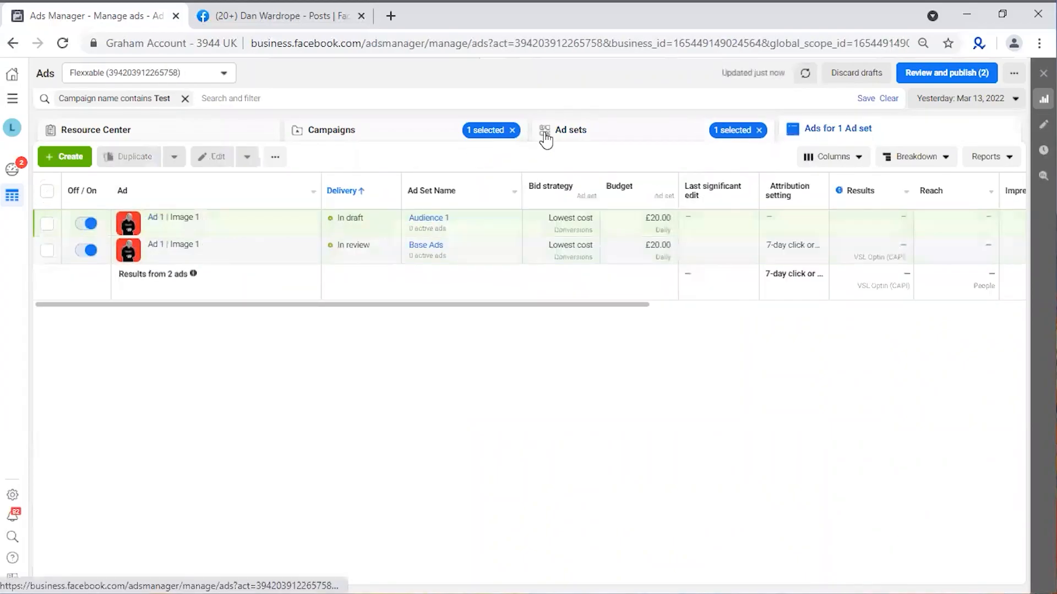
pyautogui.click(546, 141)
pyautogui.click(153, 208)
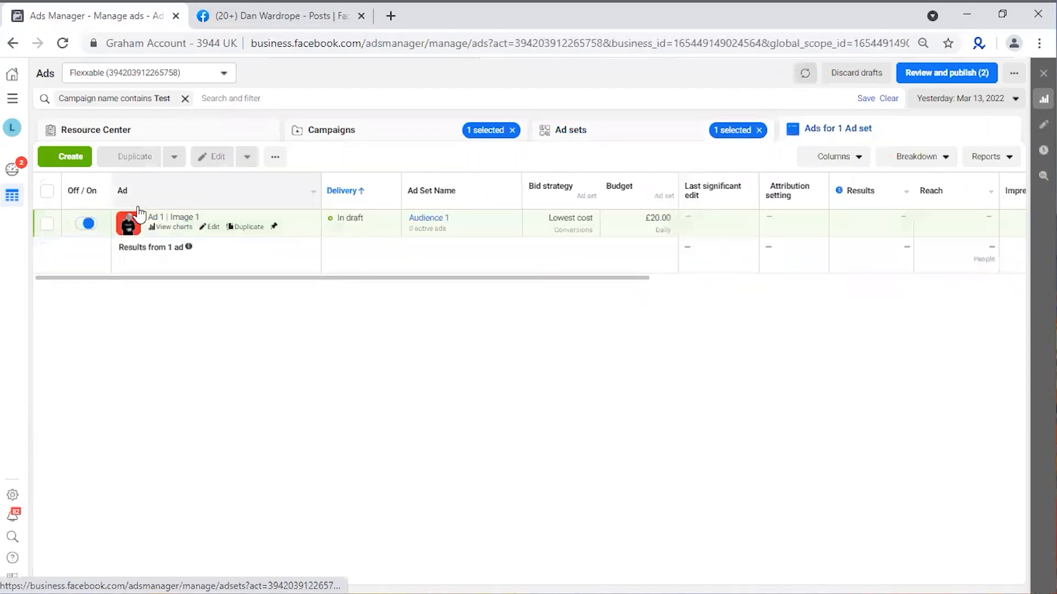
pyautogui.click(47, 224)
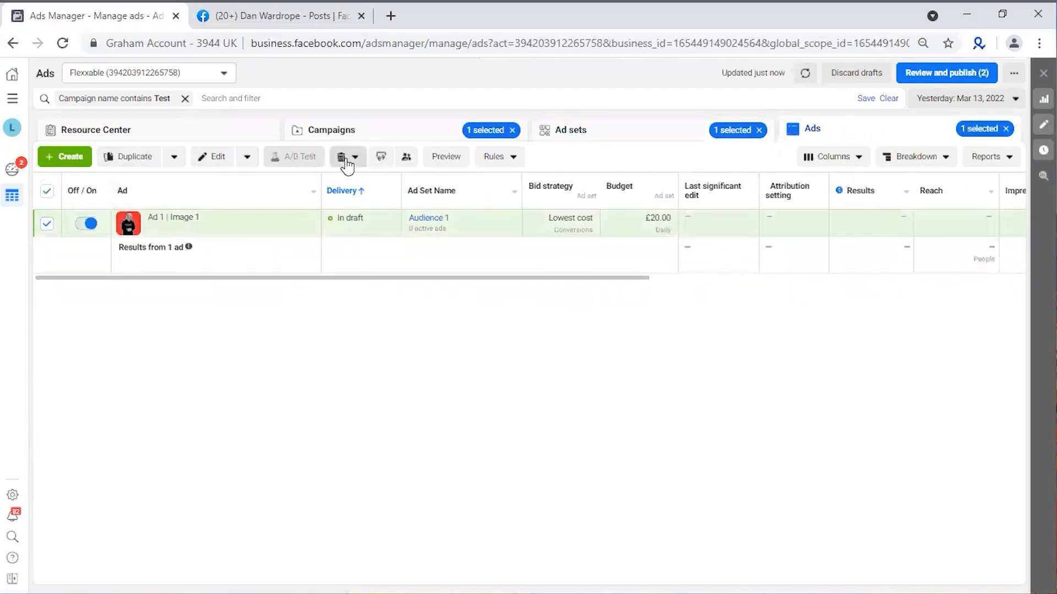
pyautogui.click(347, 160)
pyautogui.click(370, 186)
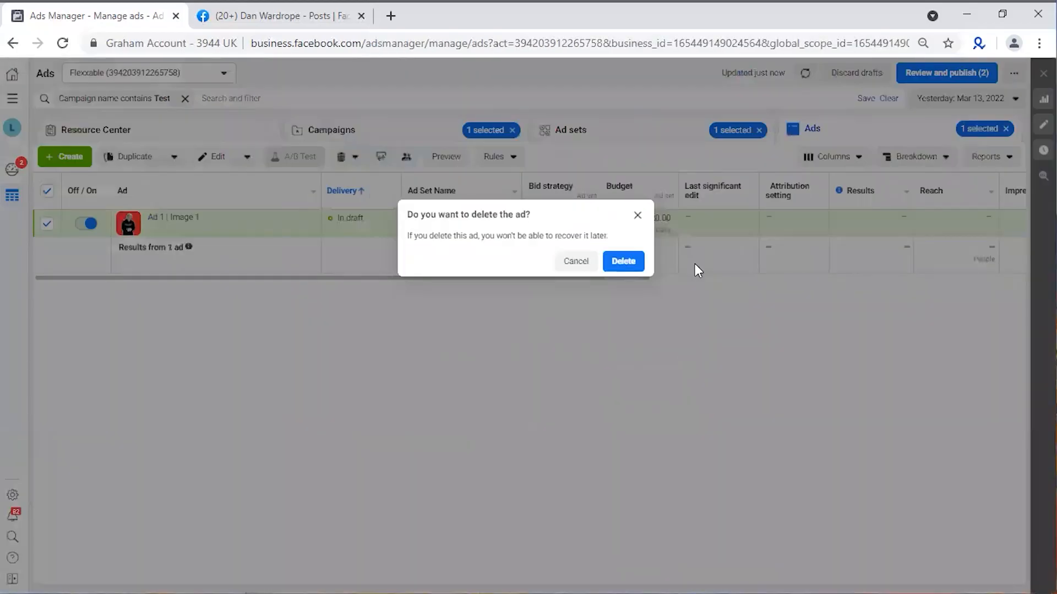
pyautogui.click(620, 262)
# Duplicate the Audience 1 ad set with 3 copies in the original campaign, leaving the copies as unpublished drafts
pyautogui.click(604, 135)
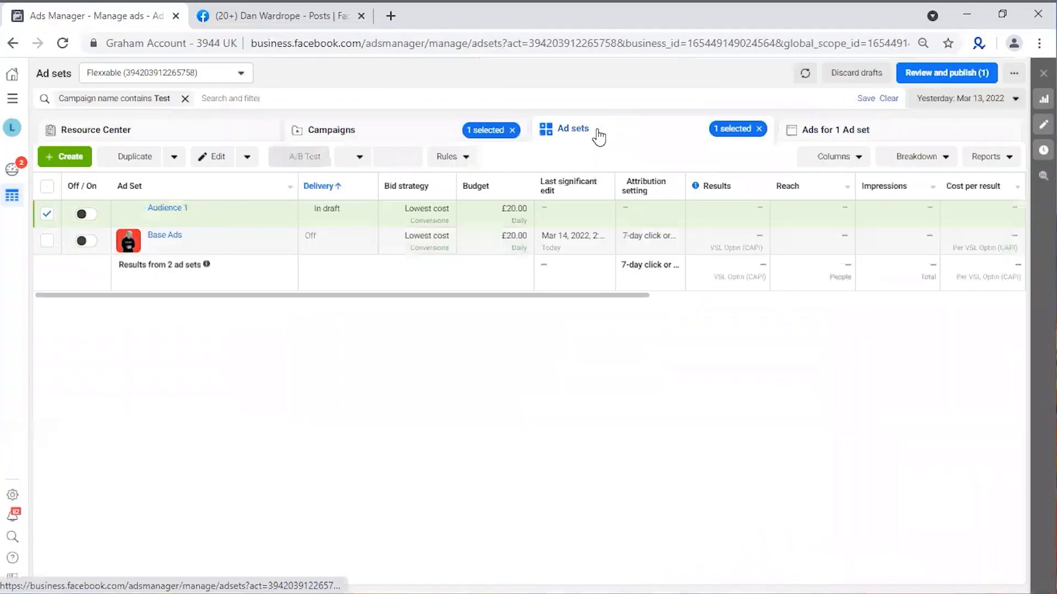
pyautogui.click(137, 159)
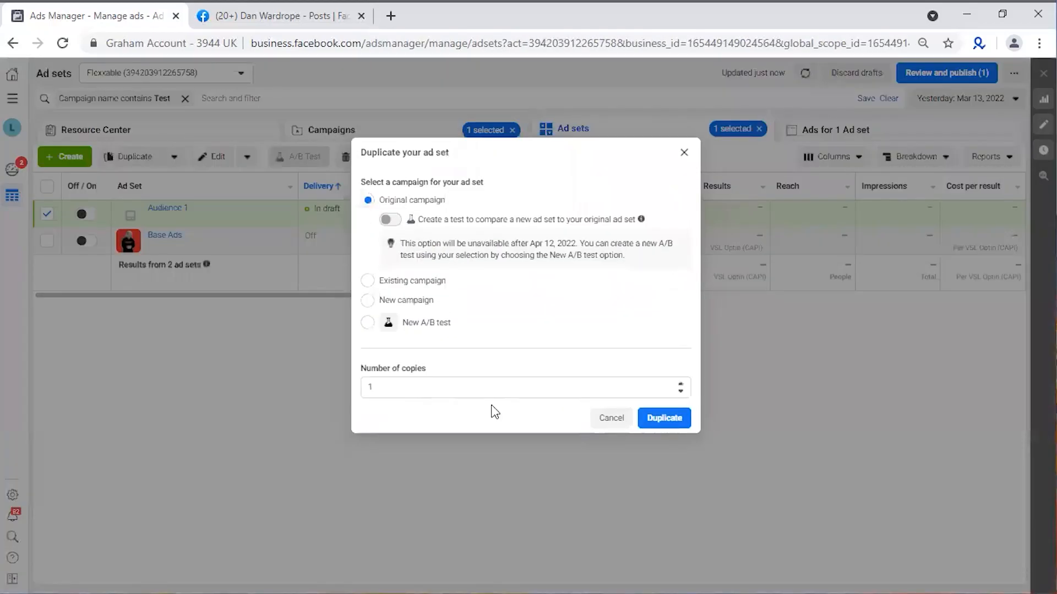
pyautogui.click(681, 384)
pyautogui.click(681, 384)
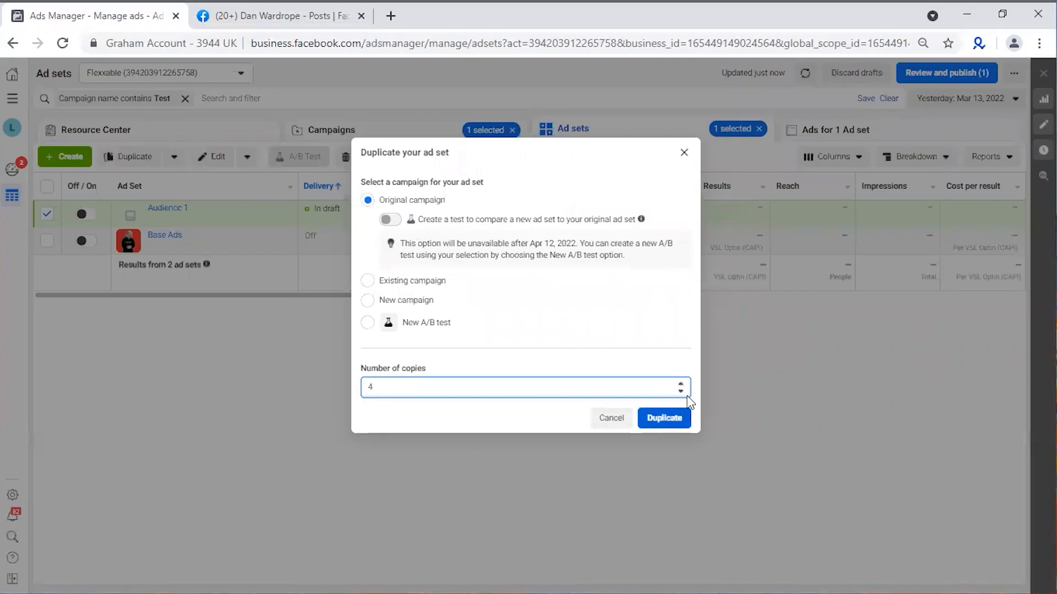
pyautogui.click(681, 391)
pyautogui.click(681, 392)
pyautogui.click(668, 416)
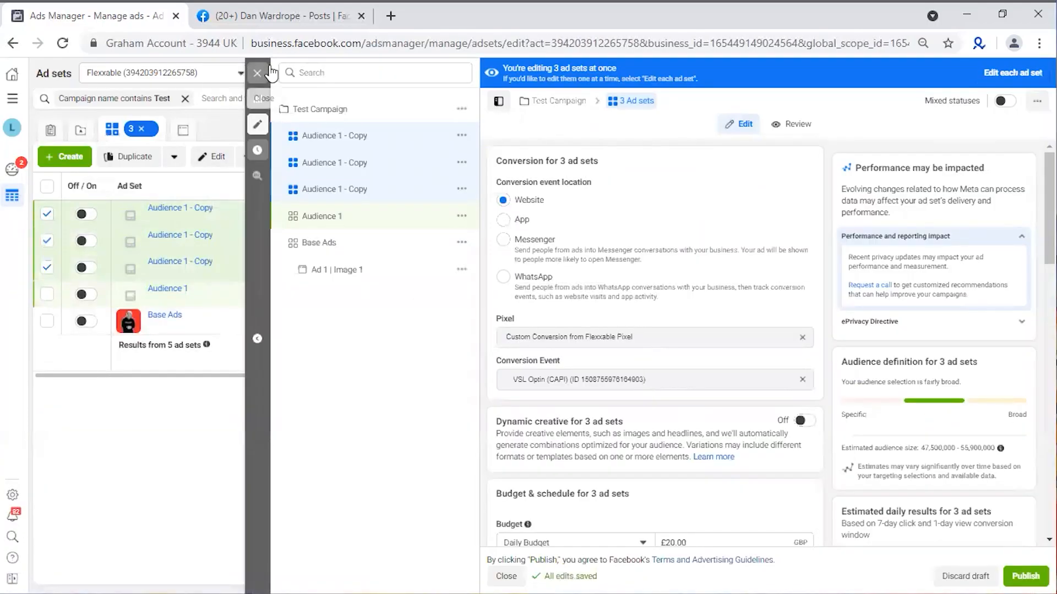
pyautogui.click(257, 73)
pyautogui.click(547, 302)
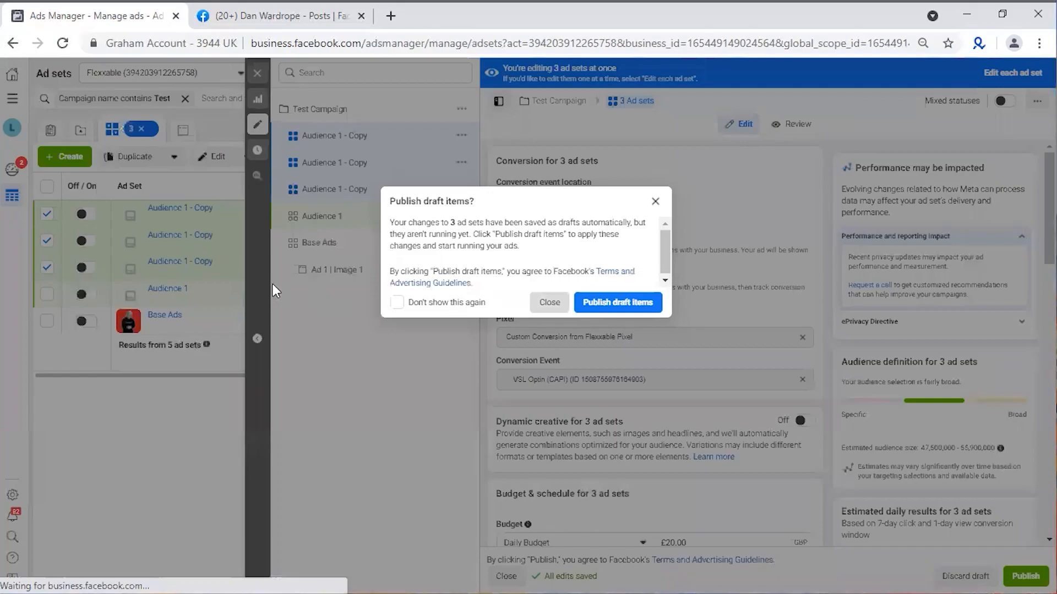
# Rename the Audience 1 copy directly above the original ad set as Audience 2 and save it to draft
pyautogui.click(218, 262)
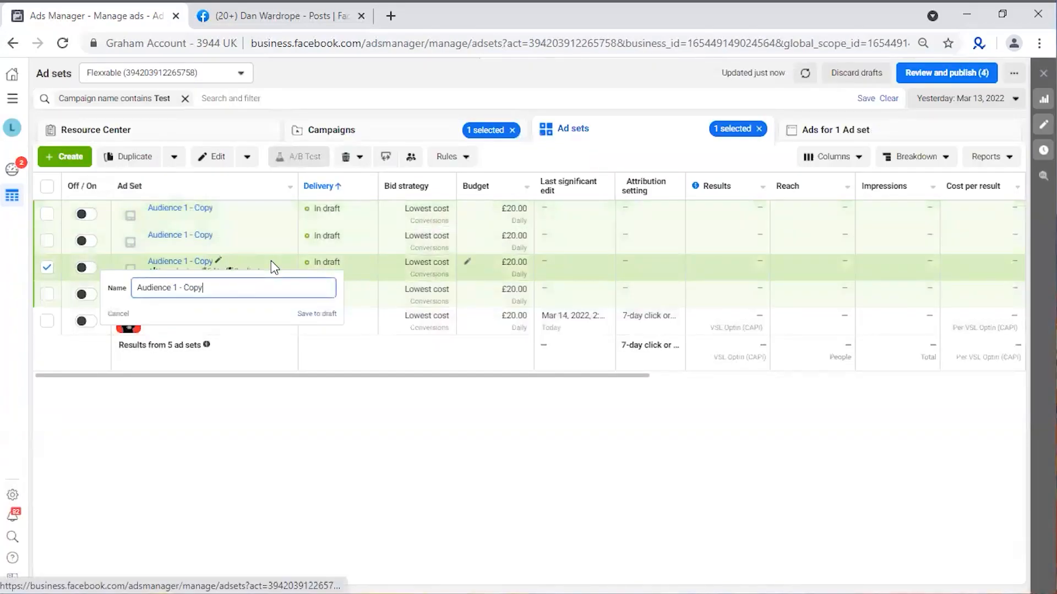
pyautogui.moveTo(204, 289); pyautogui.dragTo(171, 290)
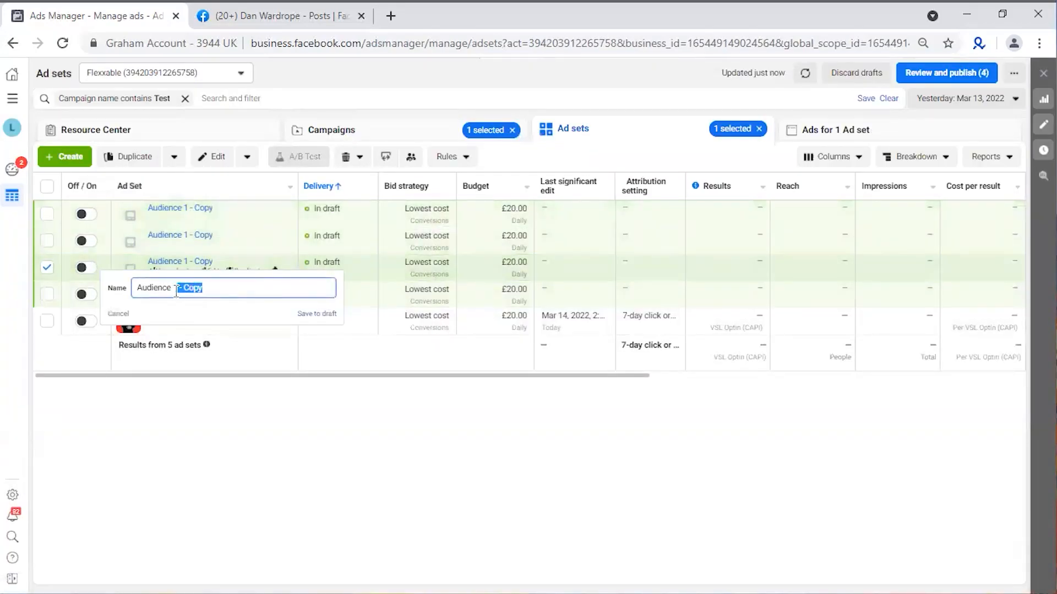
pyautogui.write('12')
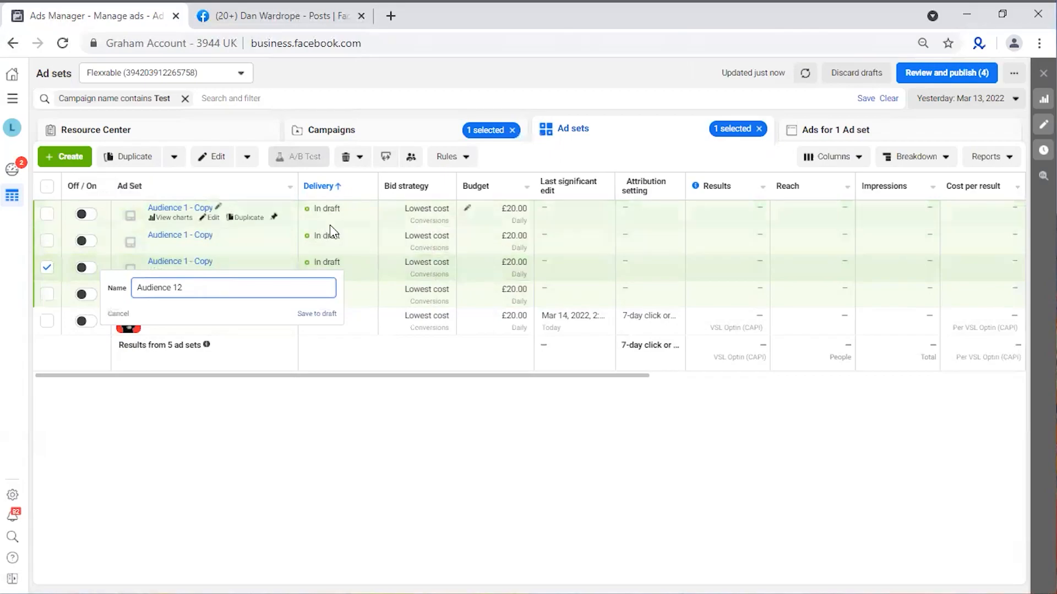
pyautogui.press('BackSpace')
pyautogui.press('BackSpace')
pyautogui.write('2')
pyautogui.click(317, 313)
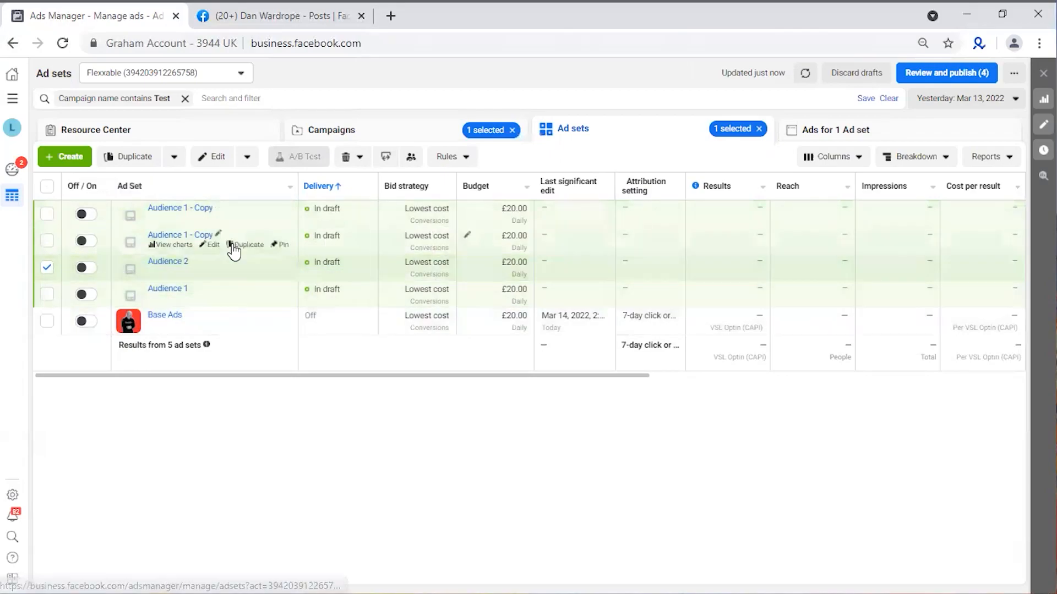
# Rename the Audience 1 copy directly above Audience 2 as Audience 3 and save it to draft
pyautogui.click(218, 234)
pyautogui.press('BackSpace')
pyautogui.press('BackSpace')
pyautogui.press('BackSpace')
pyautogui.press('BackSpace')
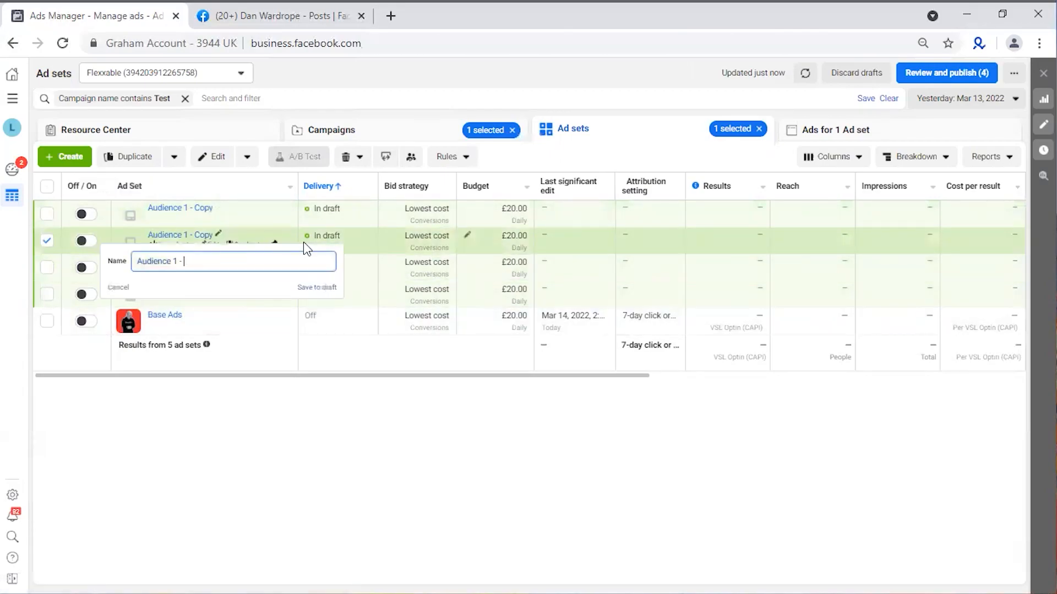
pyautogui.press('BackSpace')
pyautogui.press('BackSpace')
pyautogui.press('BackSpace')
pyautogui.press('BackSpace')
pyautogui.write('3')
pyautogui.click(318, 287)
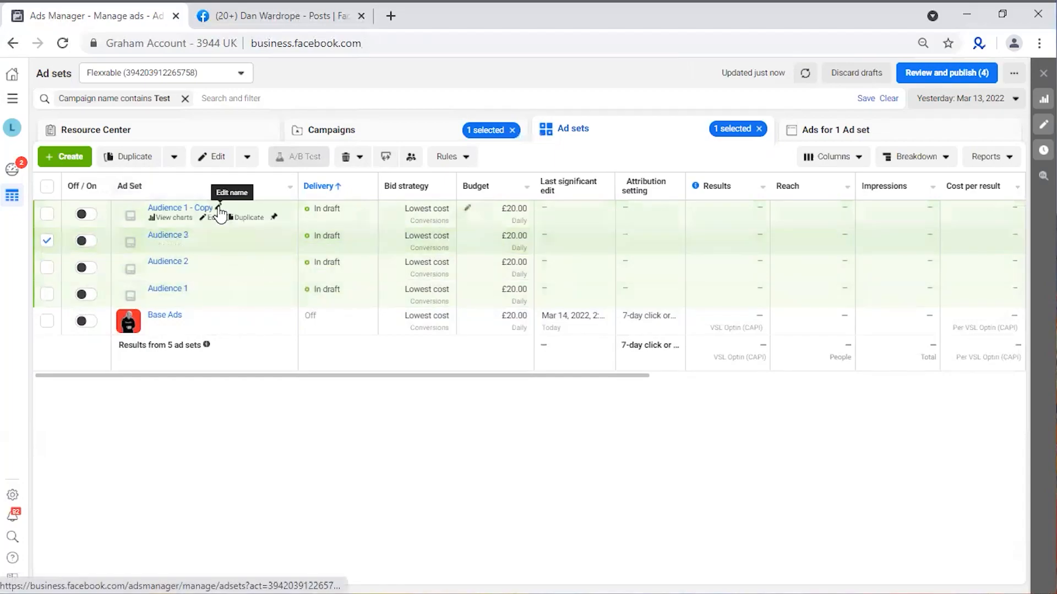
# Rename the remaining Audience 1 copy as Audience 4 and save it to draft
pyautogui.click(219, 209)
pyautogui.press('BackSpace')
pyautogui.press('BackSpace')
pyautogui.press('BackSpace')
pyautogui.press('BackSpace')
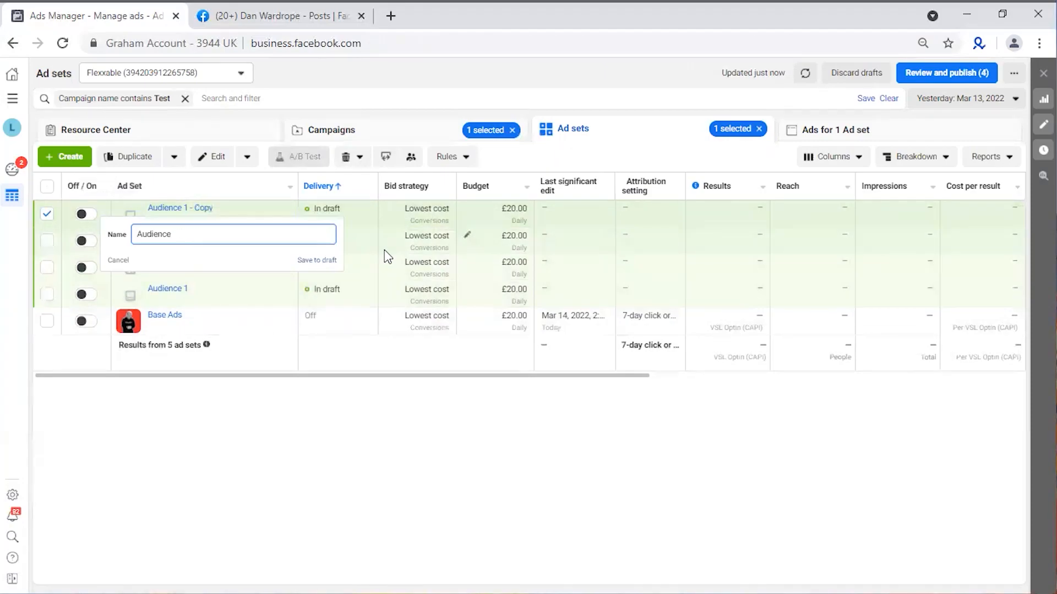
pyautogui.write('4')
pyautogui.click(329, 261)
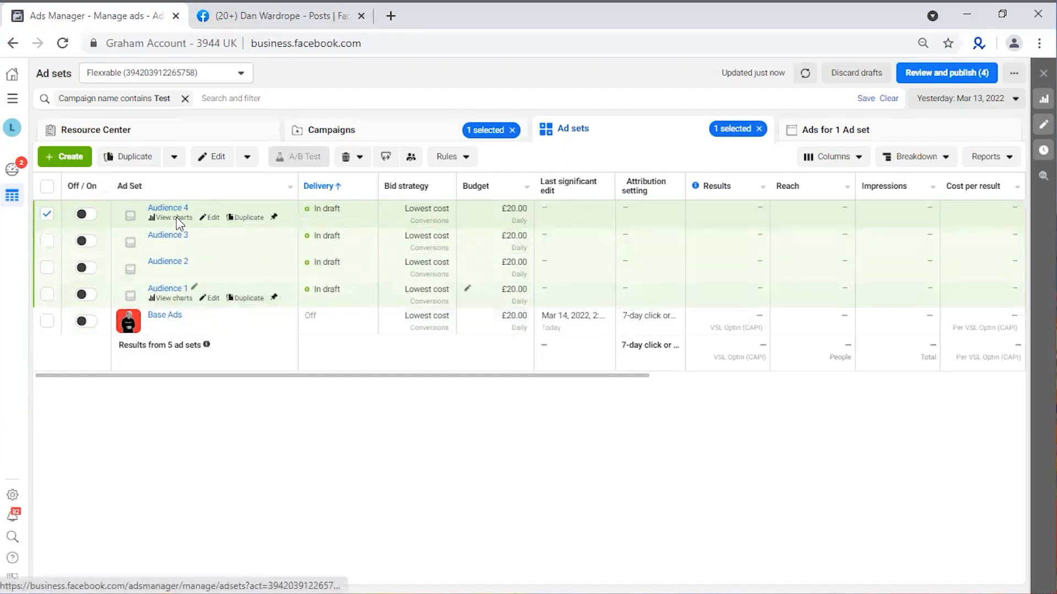
# Create a new ad named Ad 1 | Image 1 in Test Campaign's existing Audience 1 ad set
pyautogui.click(176, 292)
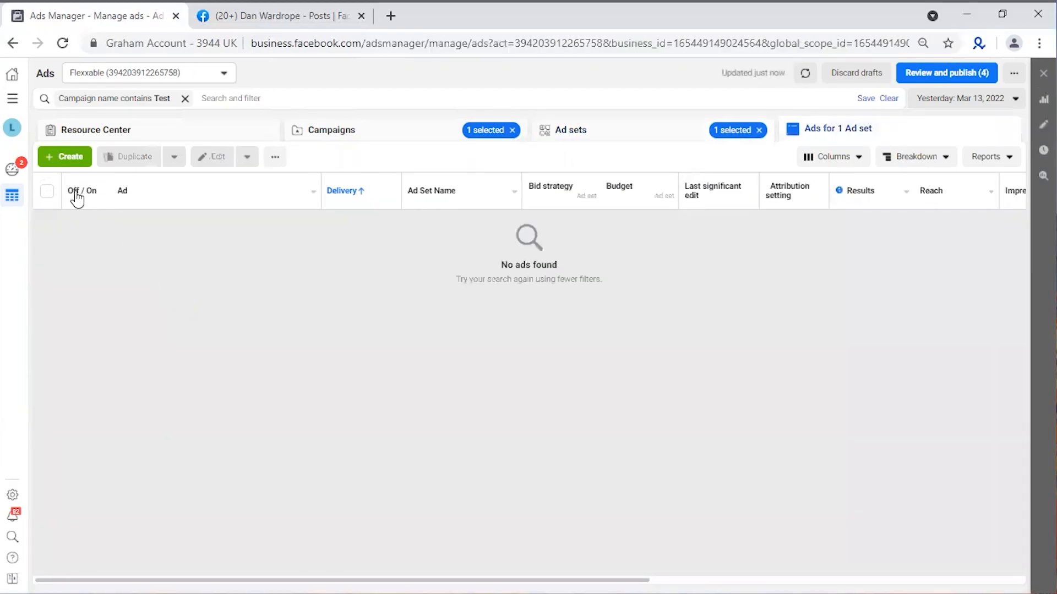
pyautogui.click(69, 159)
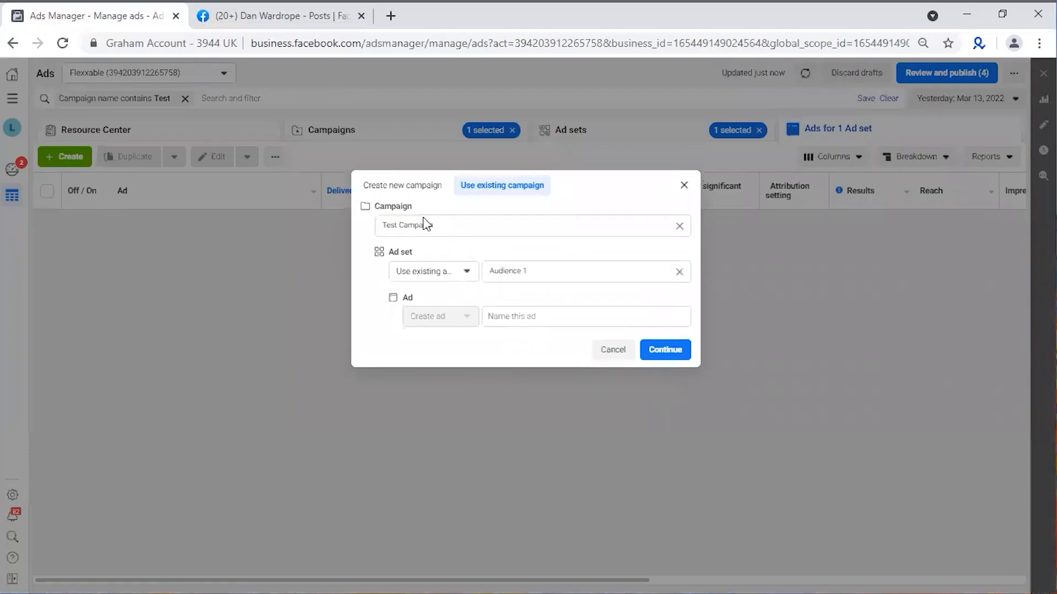
pyautogui.click(518, 316)
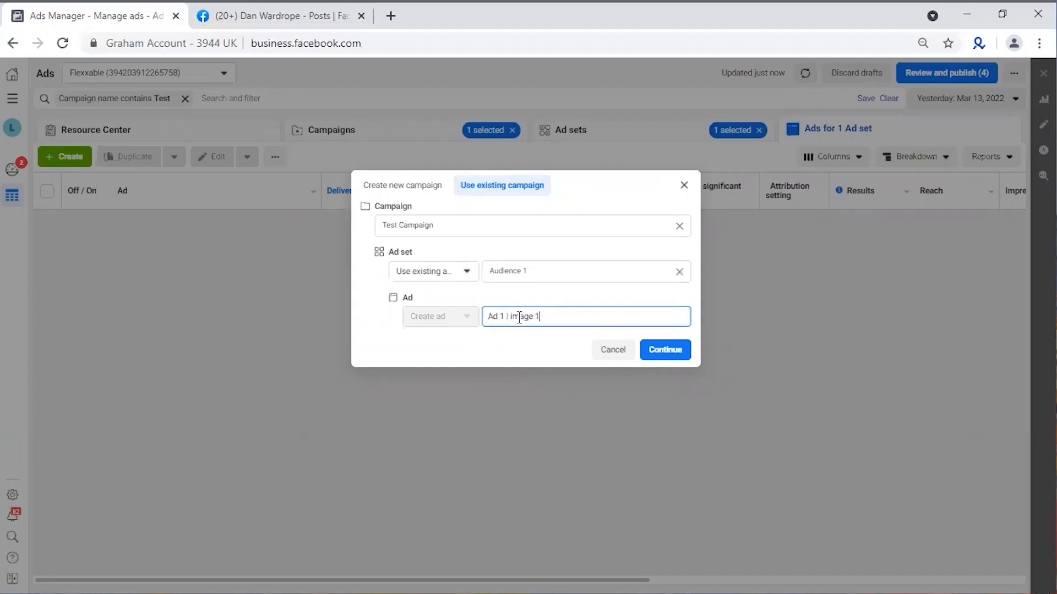
pyautogui.press('Delete')
pyautogui.write('I')
pyautogui.click(676, 340)
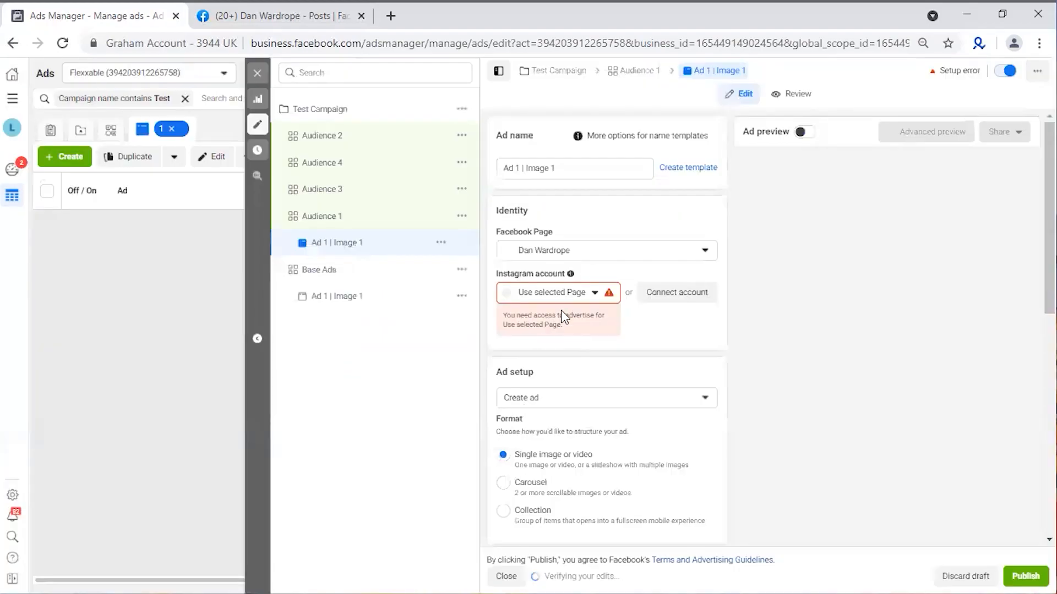
# Select the Instagram account belonging to the Facebook Page and set the ad setup to Use existing post
pyautogui.click(567, 297)
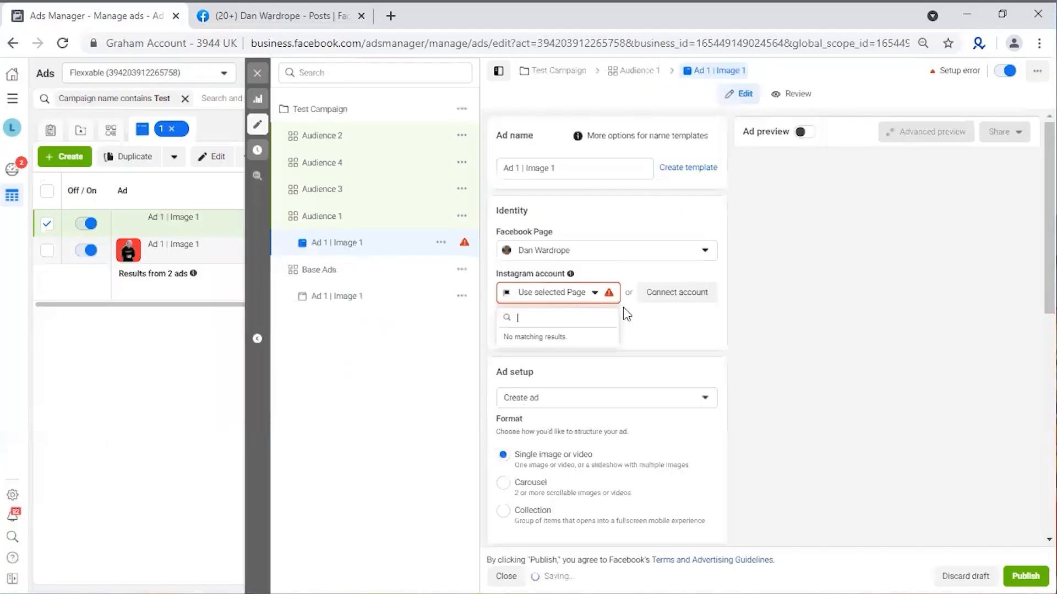
pyautogui.click(571, 346)
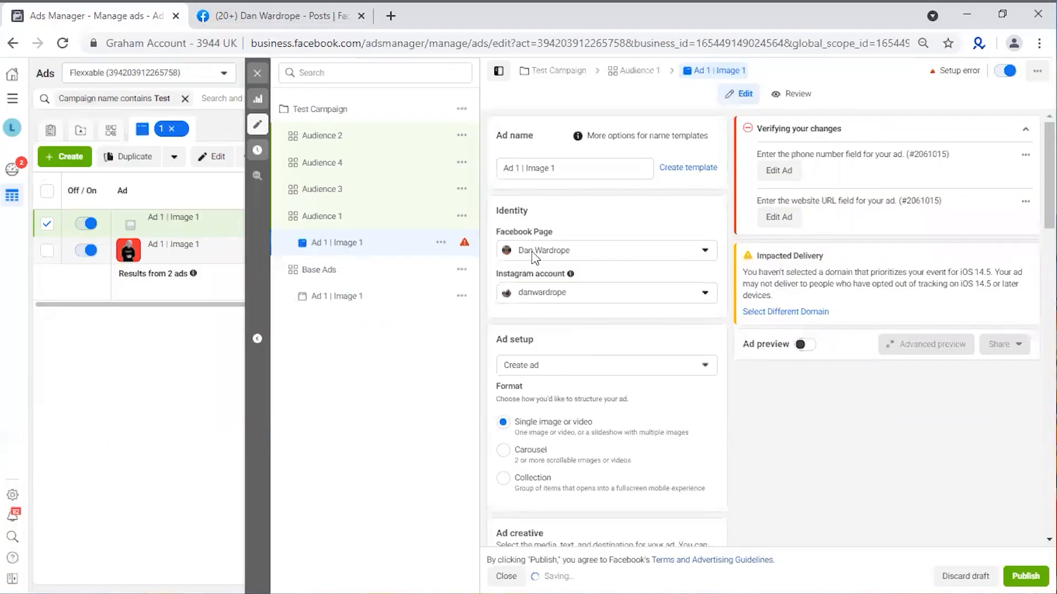
pyautogui.scroll(-2, 624, 314)
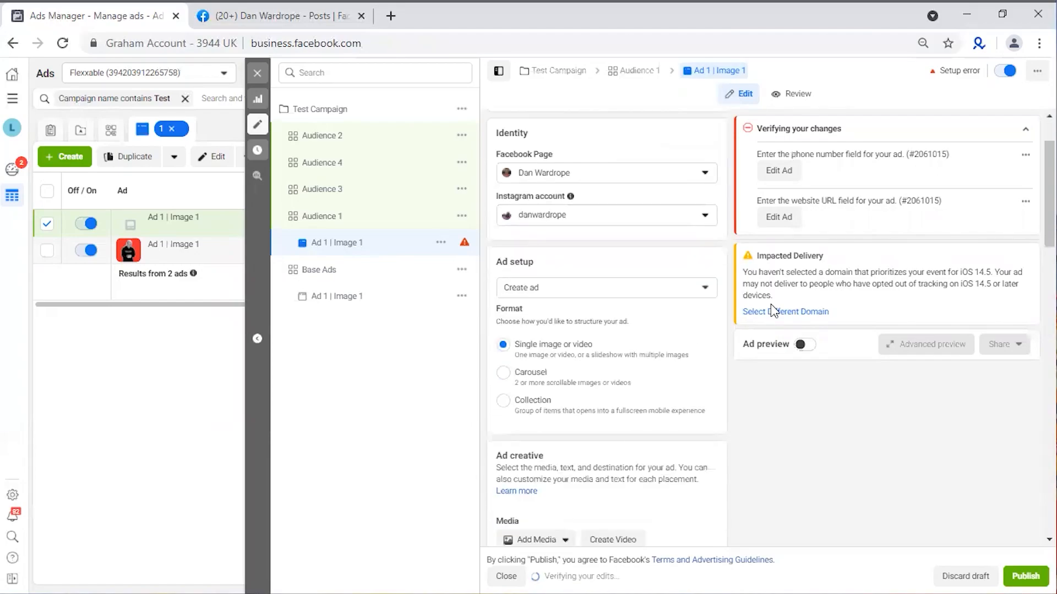
pyautogui.click(572, 293)
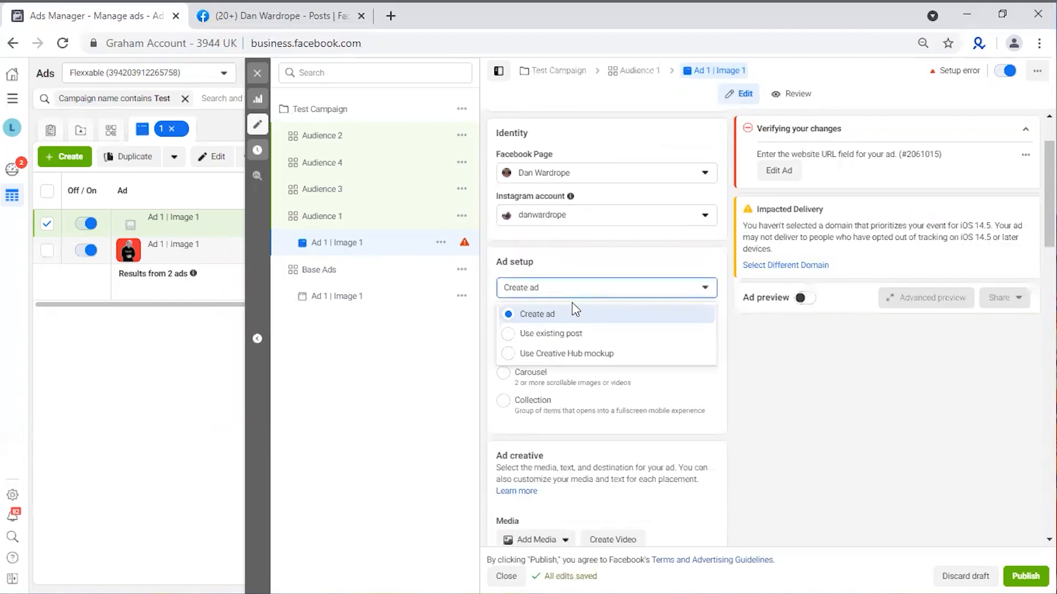
pyautogui.click(554, 336)
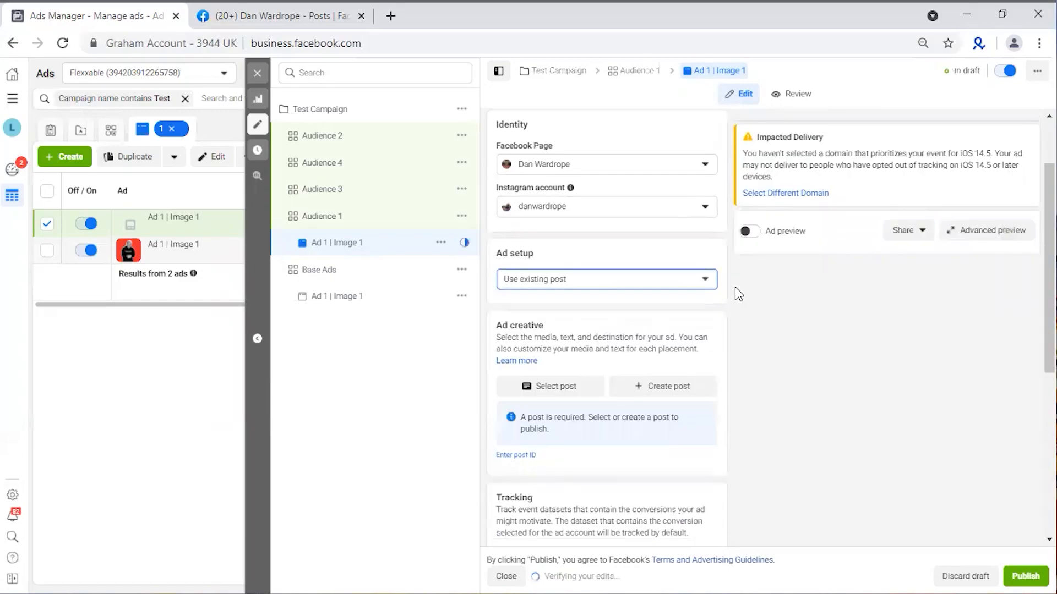
# Enter the copied post ID as the ad creative and submit it to load the existing post
pyautogui.scroll(-5, 566, 275)
pyautogui.scroll(2, 566, 281)
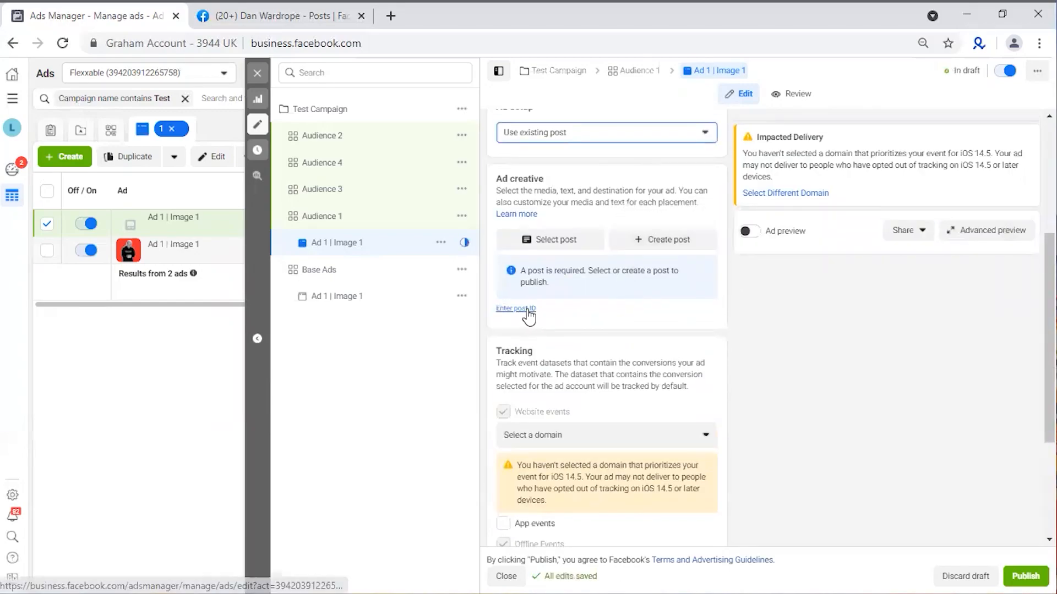
pyautogui.click(519, 310)
pyautogui.click(524, 331)
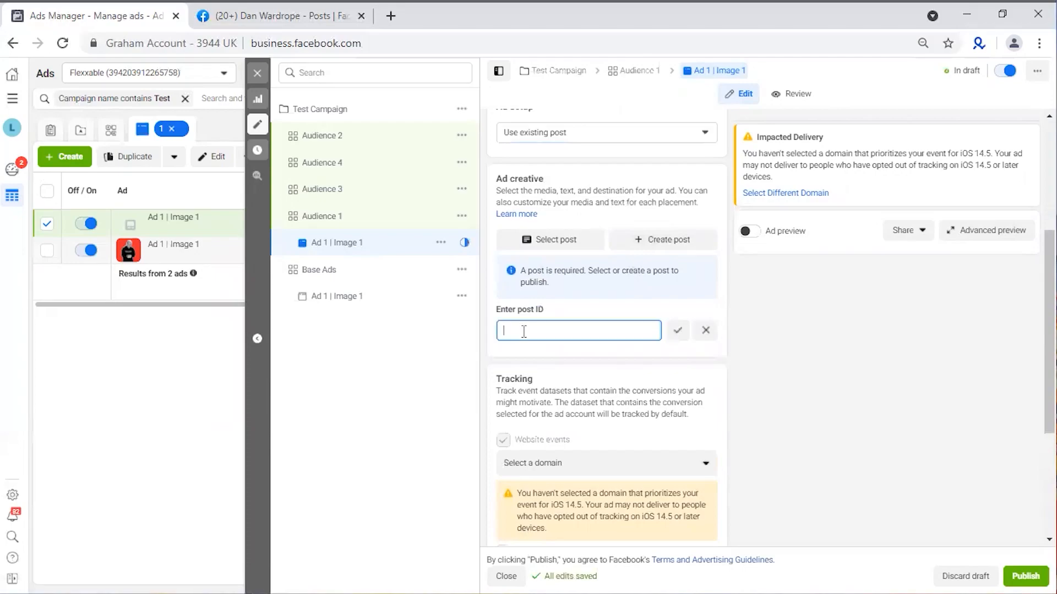
pyautogui.hotkey('ctrl', 'v')
pyautogui.click(677, 334)
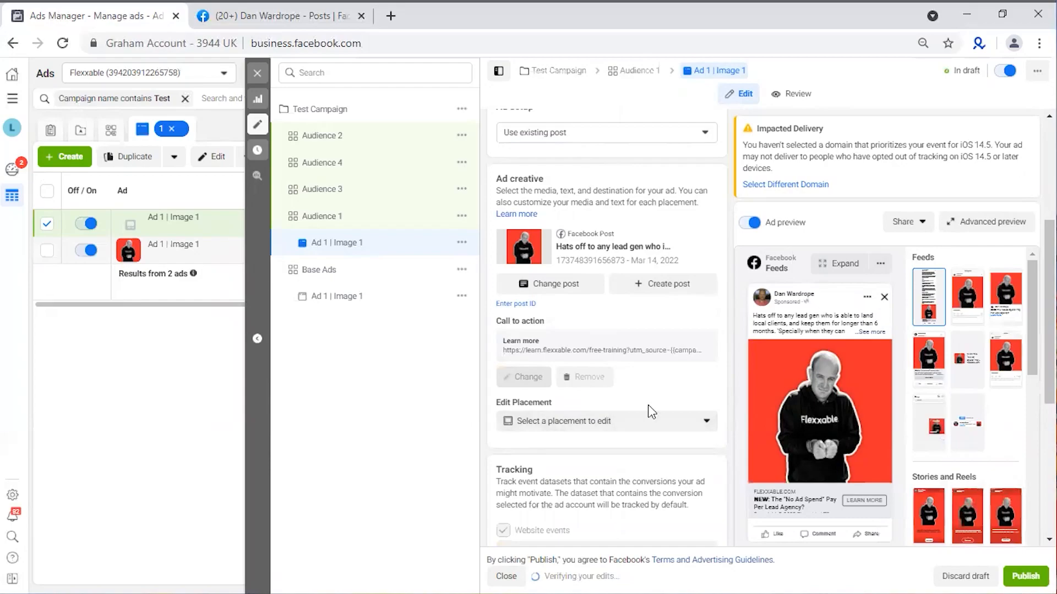
# Crop the image to Horizontal 1.91:1 for the right column, search results and instant articles placements, framing the face and Flexxable logo, and save it
pyautogui.moveTo(550, 319)
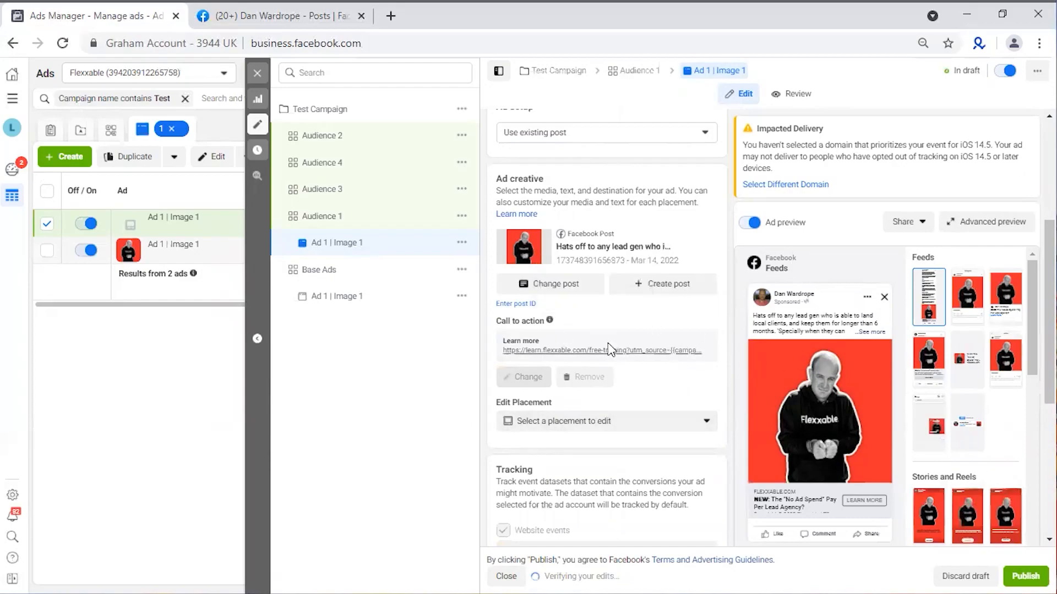
pyautogui.click(657, 428)
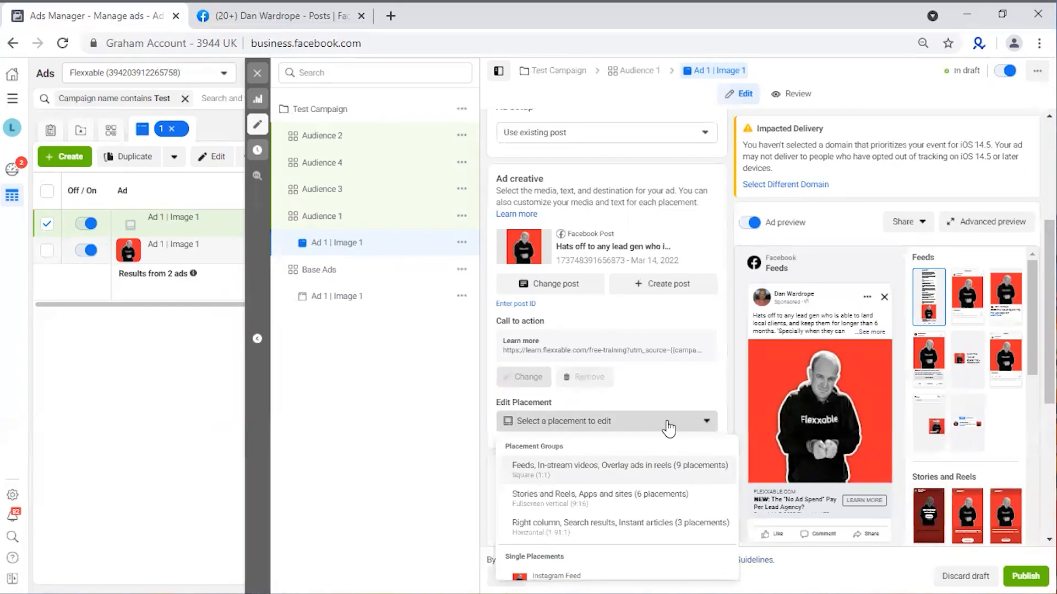
pyautogui.click(627, 534)
pyautogui.click(229, 264)
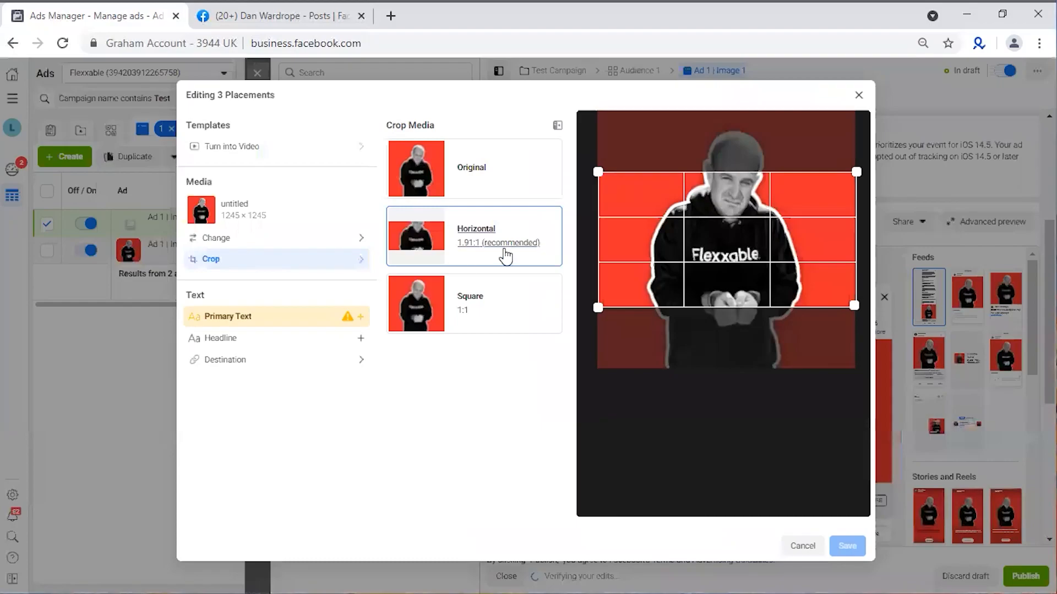
pyautogui.moveTo(735, 242); pyautogui.dragTo(738, 225)
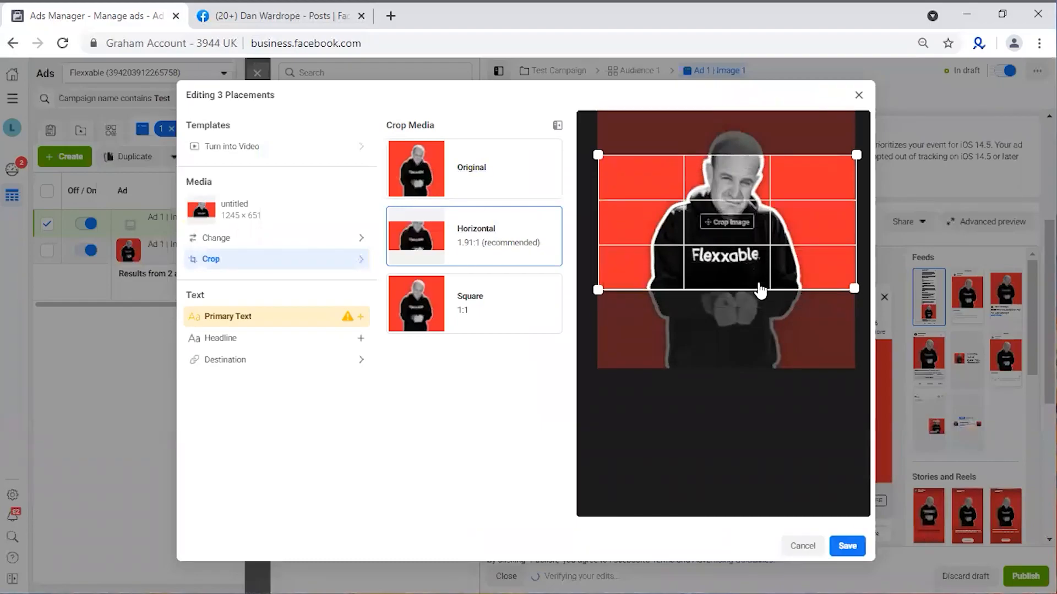
pyautogui.moveTo(760, 264); pyautogui.dragTo(763, 277)
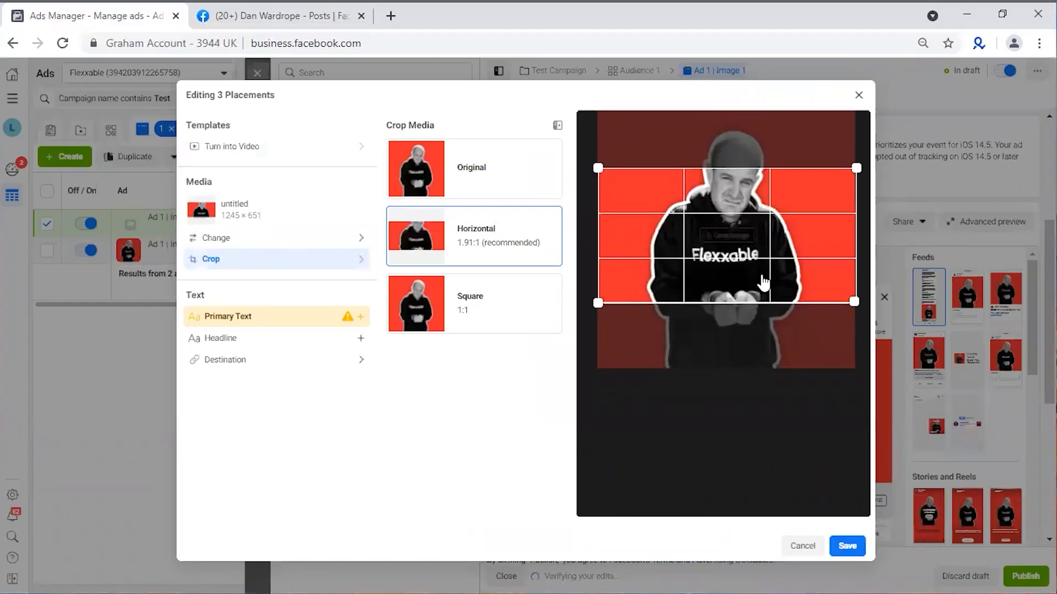
pyautogui.click(847, 546)
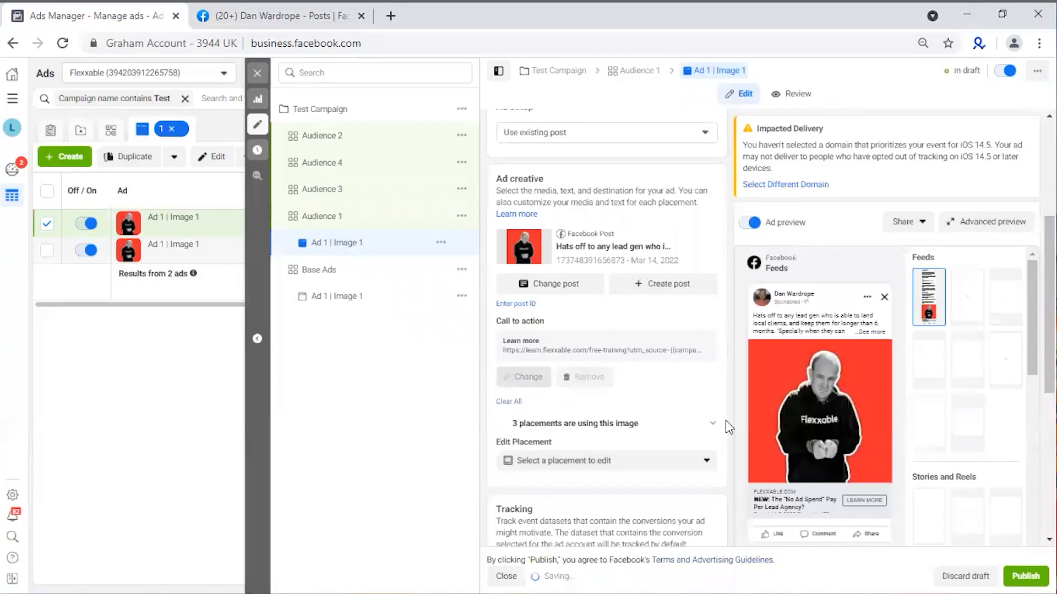
# Crop the image to Vertical 9:16 for the Stories and Reels, Apps and sites placements, centred on the figure, and save it
pyautogui.click(575, 423)
pyautogui.scroll(-3, 611, 441)
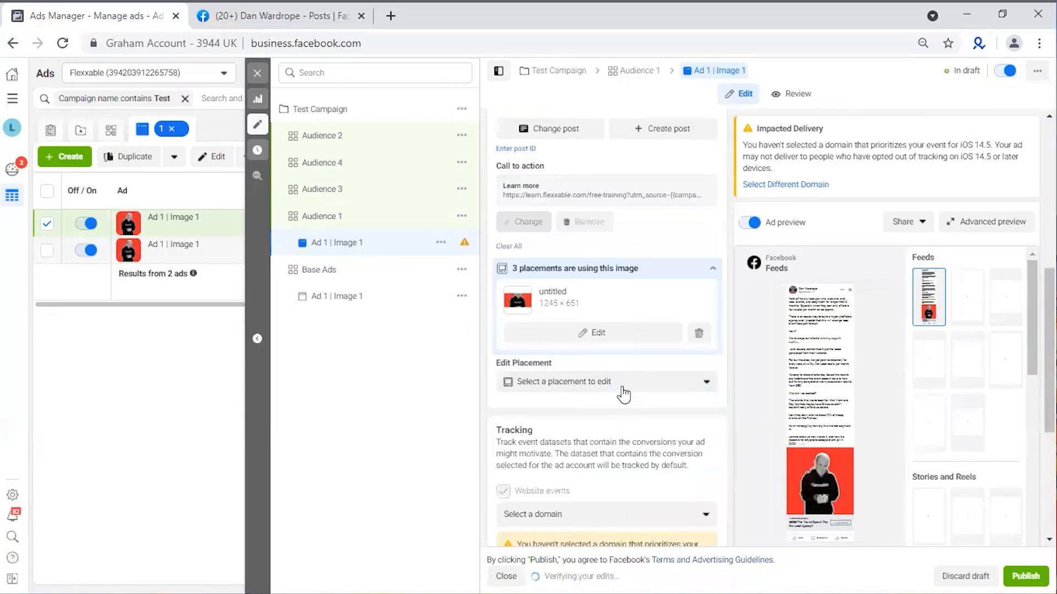
pyautogui.click(667, 384)
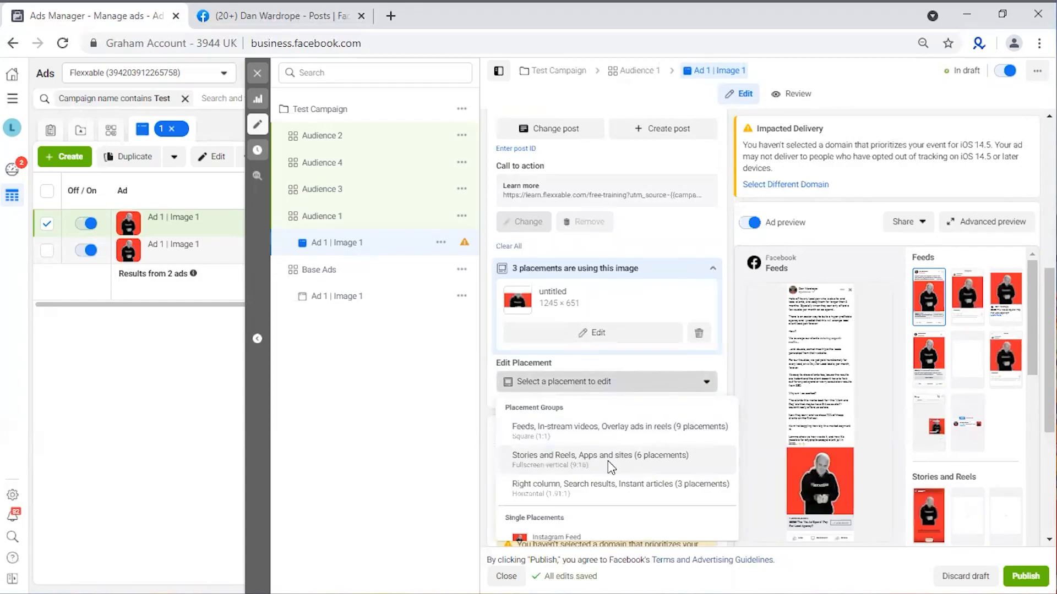
pyautogui.click(608, 461)
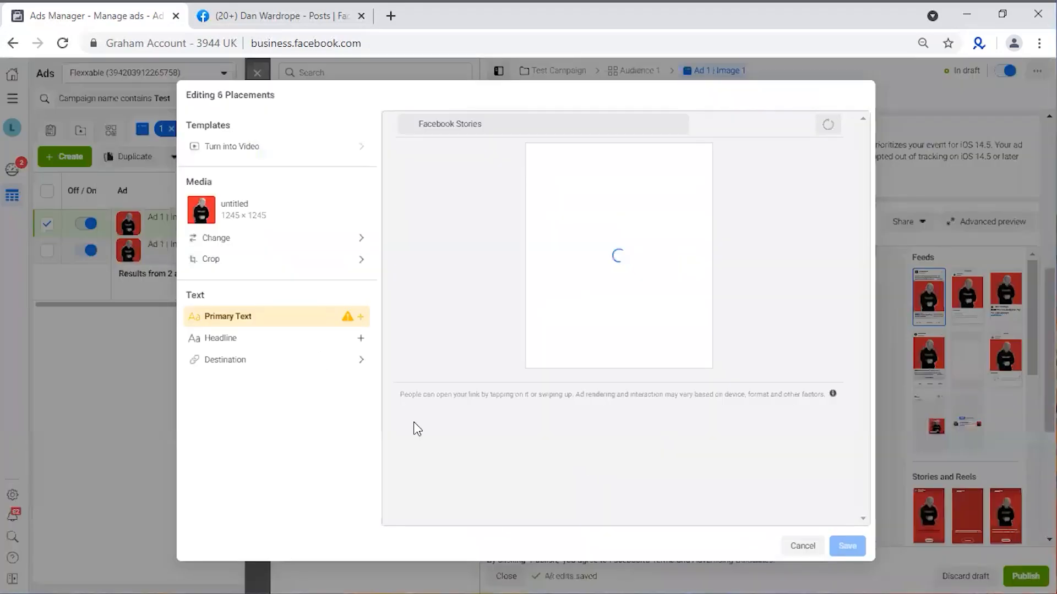
pyautogui.click(307, 264)
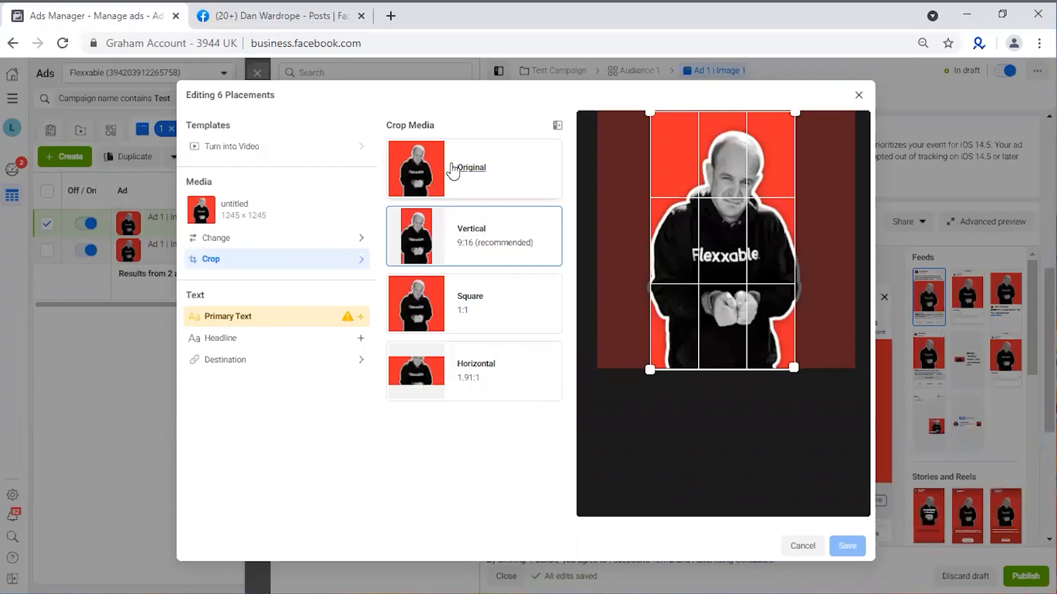
pyautogui.moveTo(698, 266); pyautogui.dragTo(699, 264)
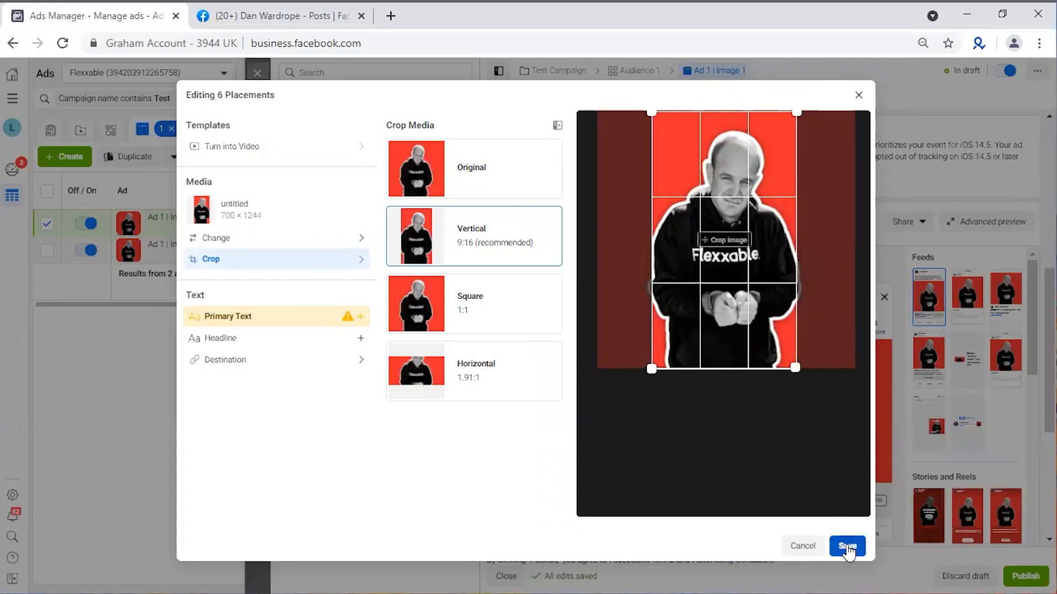
pyautogui.click(847, 547)
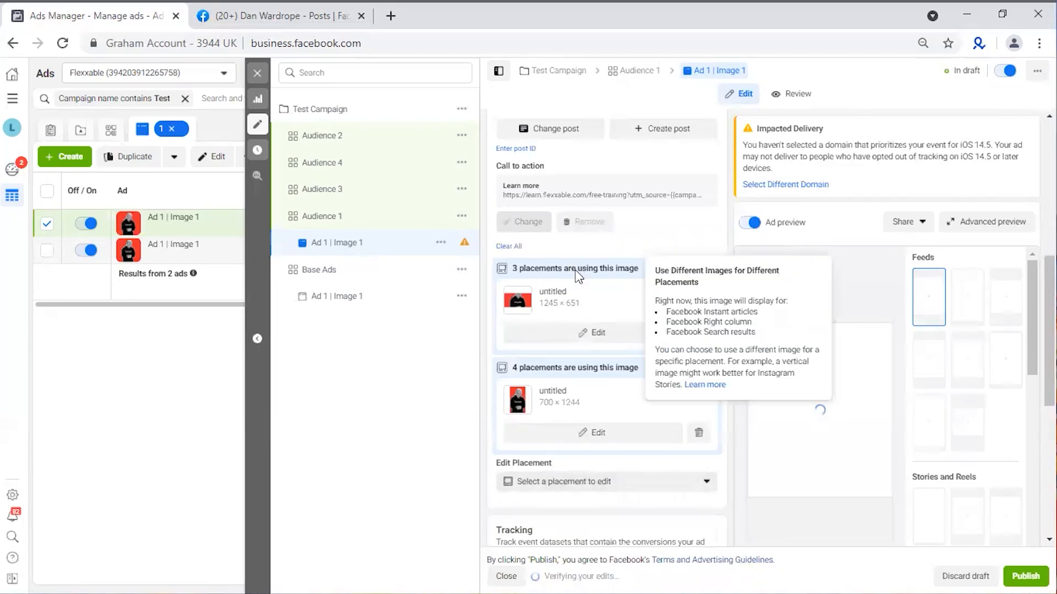
# Set the ad's website events tracking domain to flexxable.com
pyautogui.scroll(7, 606, 385)
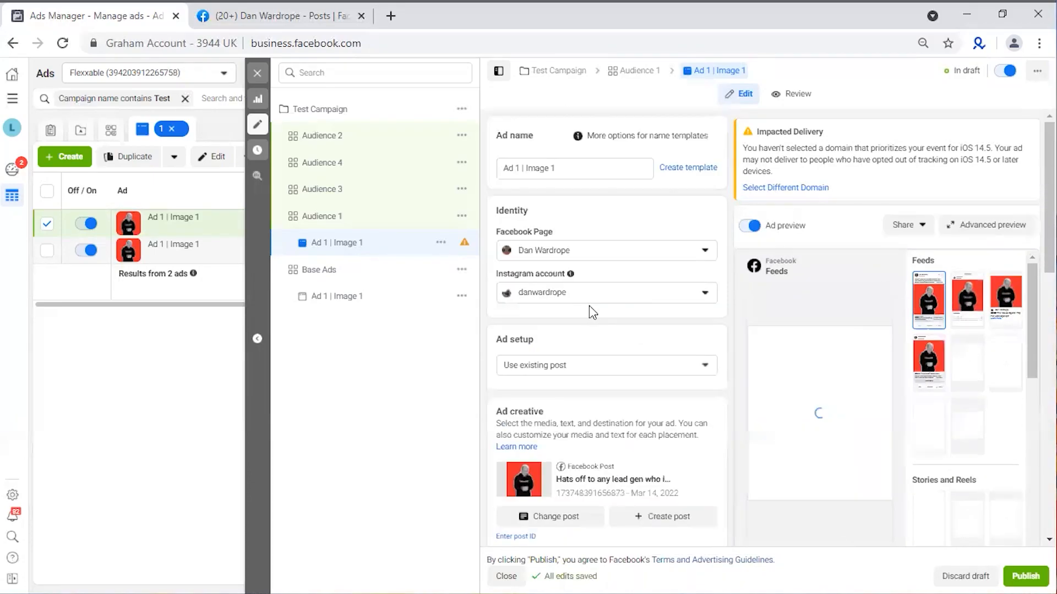
pyautogui.scroll(-10, 589, 306)
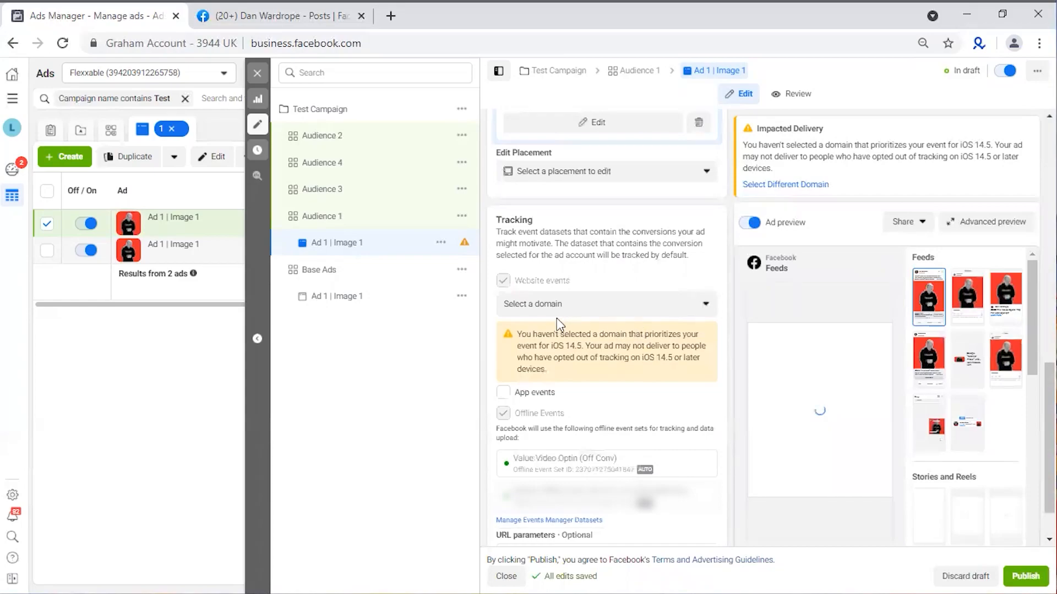
pyautogui.scroll(-1, 559, 324)
pyautogui.click(560, 246)
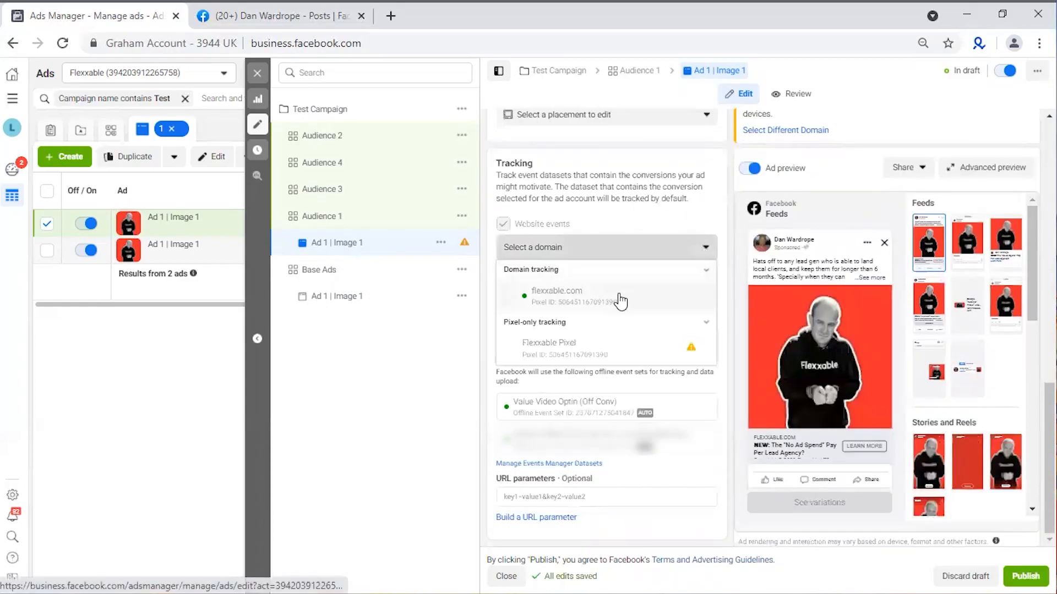
pyautogui.click(567, 300)
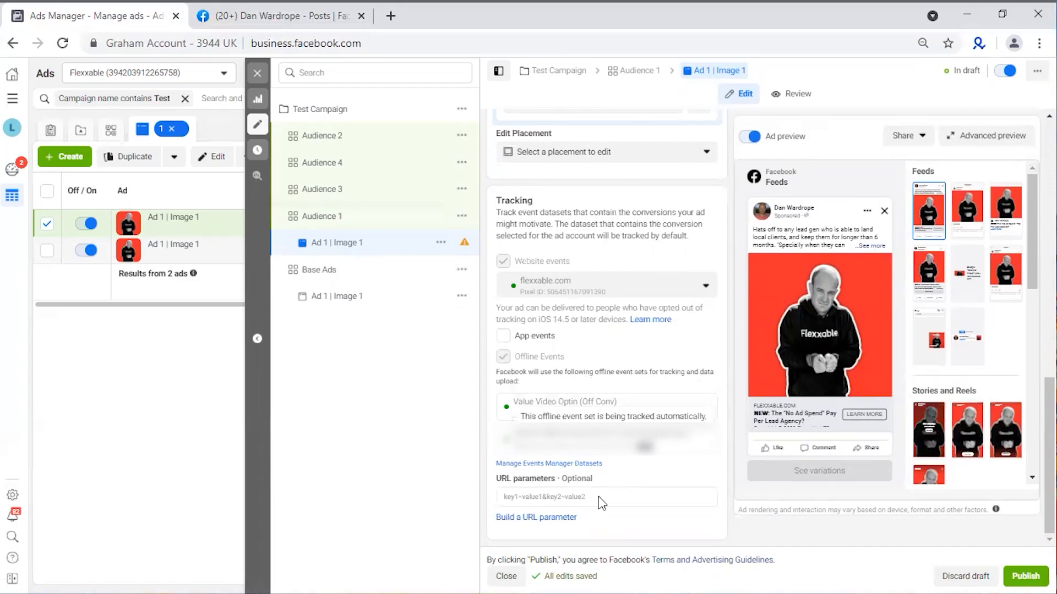
# Publish the Audience 1 ad set with its Ad 1 | Image 1 ad, and close the editor
pyautogui.scroll(10, 599, 497)
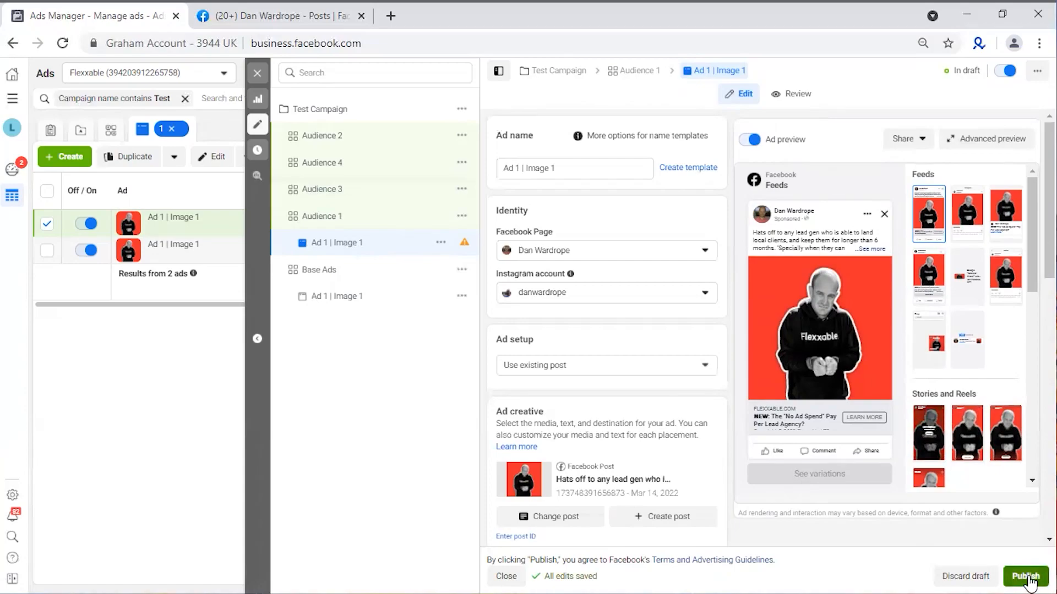
pyautogui.click(1026, 576)
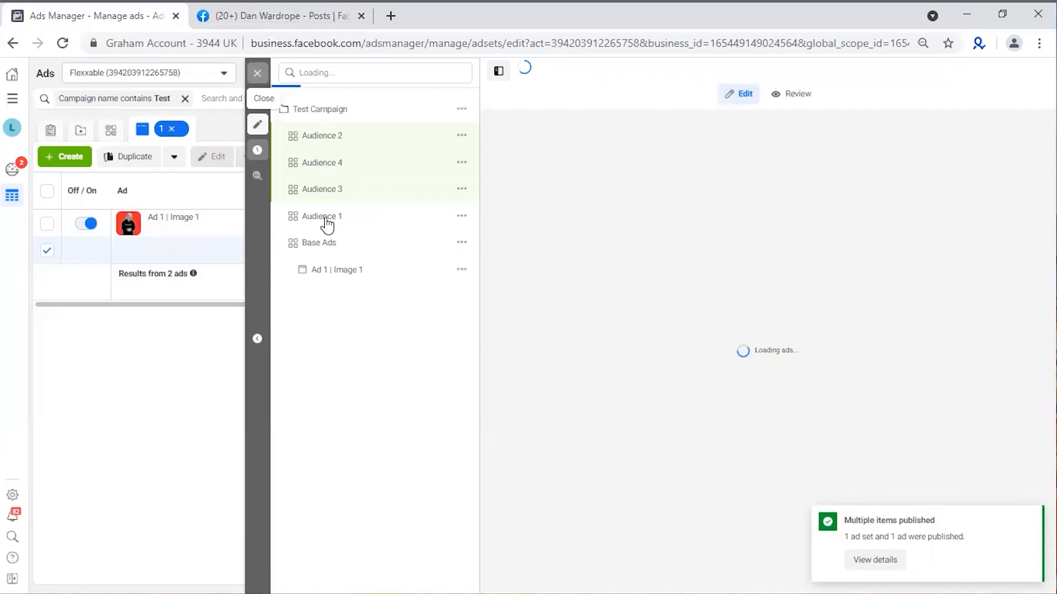
pyautogui.click(325, 217)
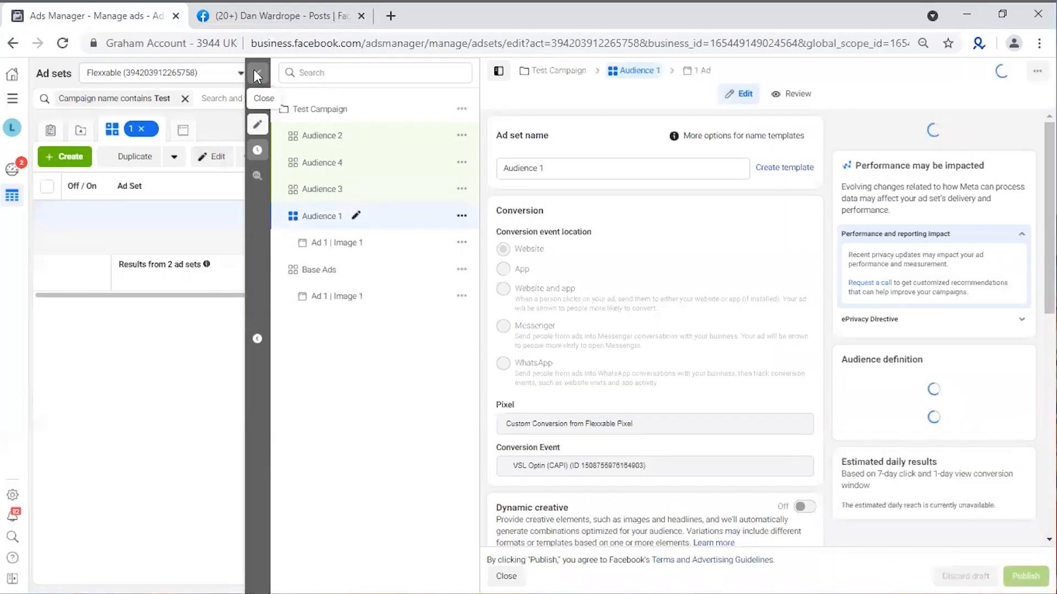
pyautogui.click(257, 73)
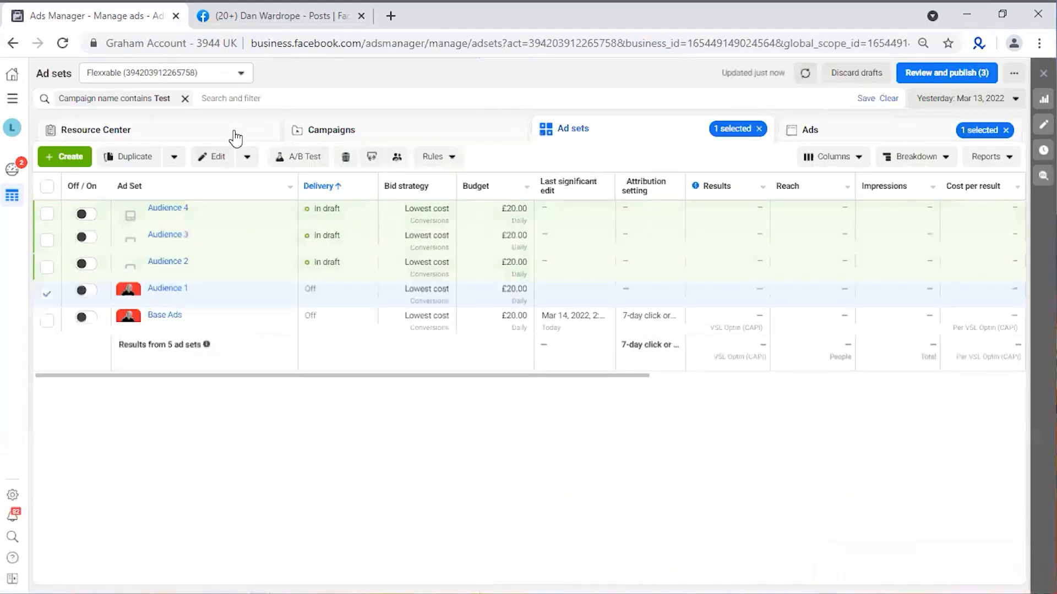
# Duplicate Audience 1's Ad 1 | Image 1 once into the existing Test Campaign ad sets Audience 2, 3 and 4, keeping the copies as drafts
pyautogui.click(172, 293)
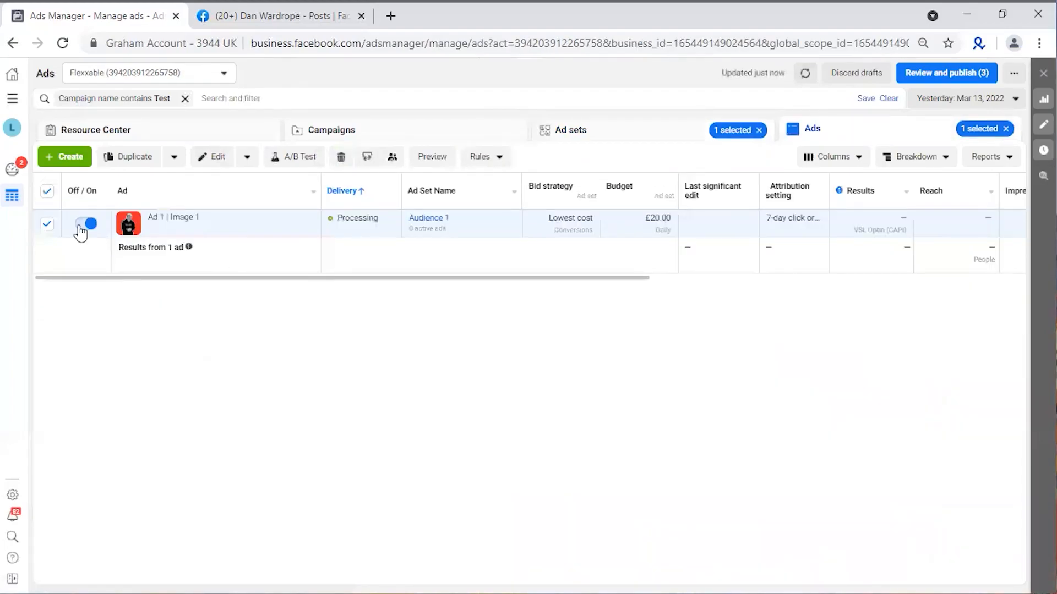
pyautogui.click(130, 158)
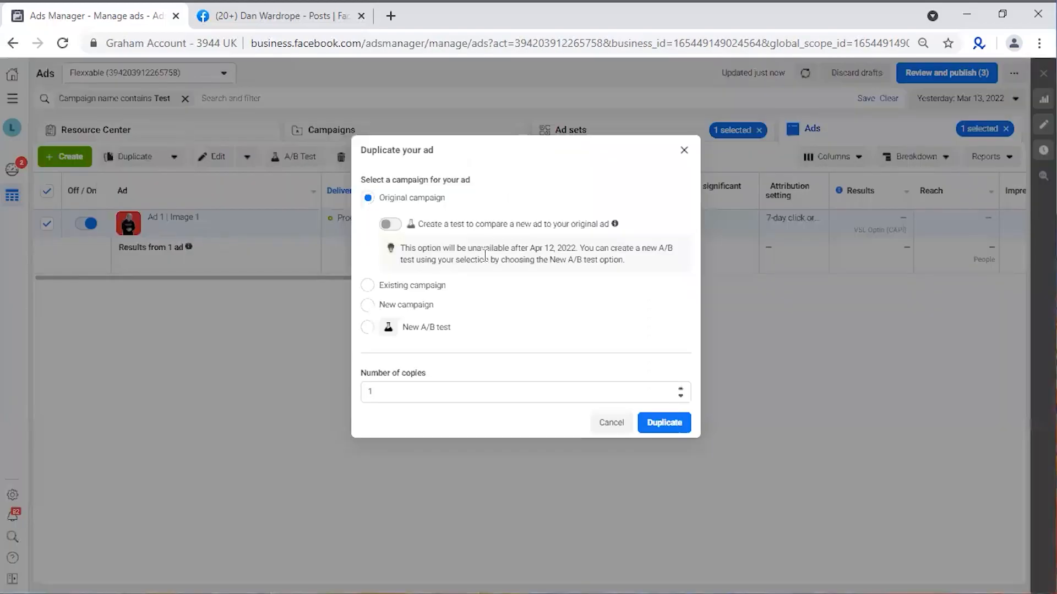
pyautogui.click(367, 286)
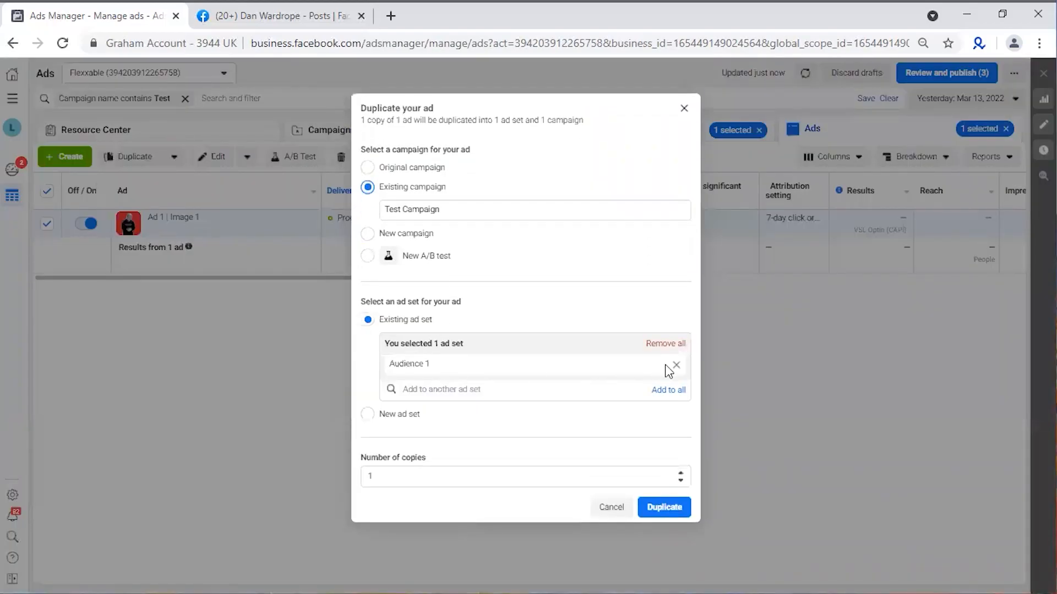
pyautogui.click(671, 389)
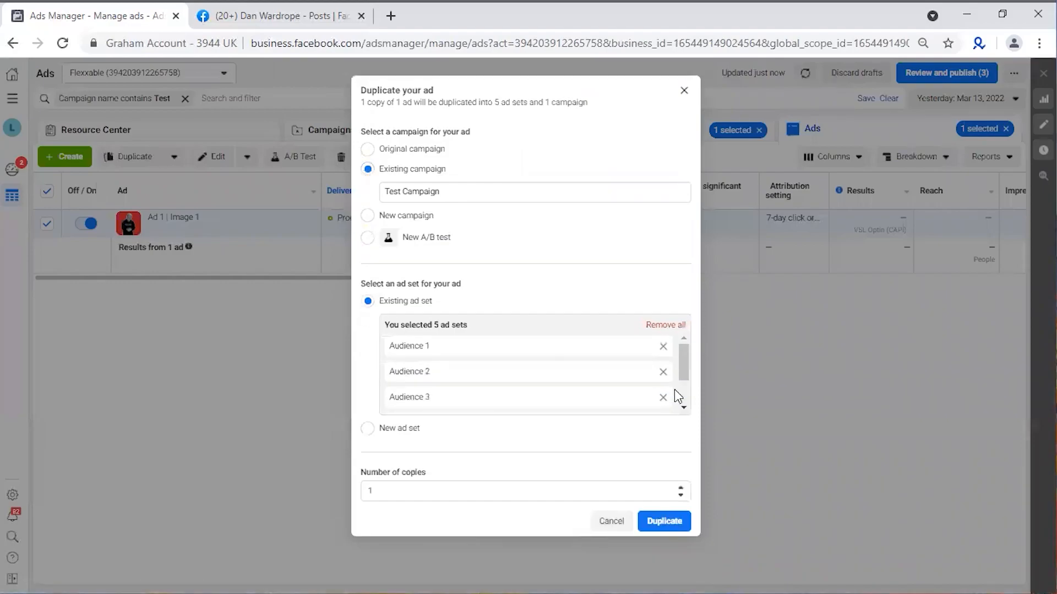
pyautogui.click(664, 353)
pyautogui.scroll(-1, 573, 363)
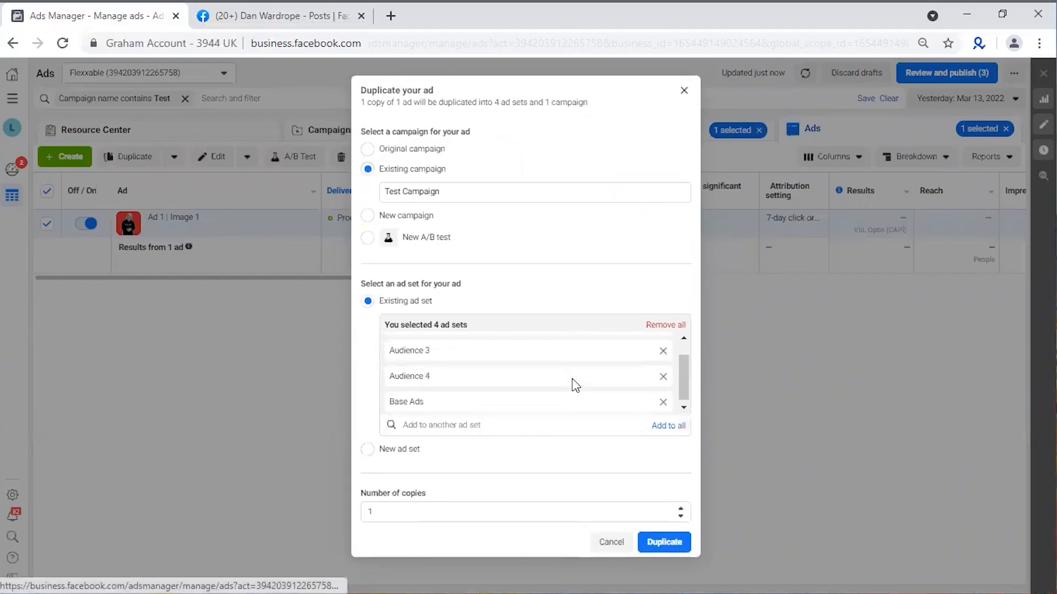
pyautogui.click(663, 400)
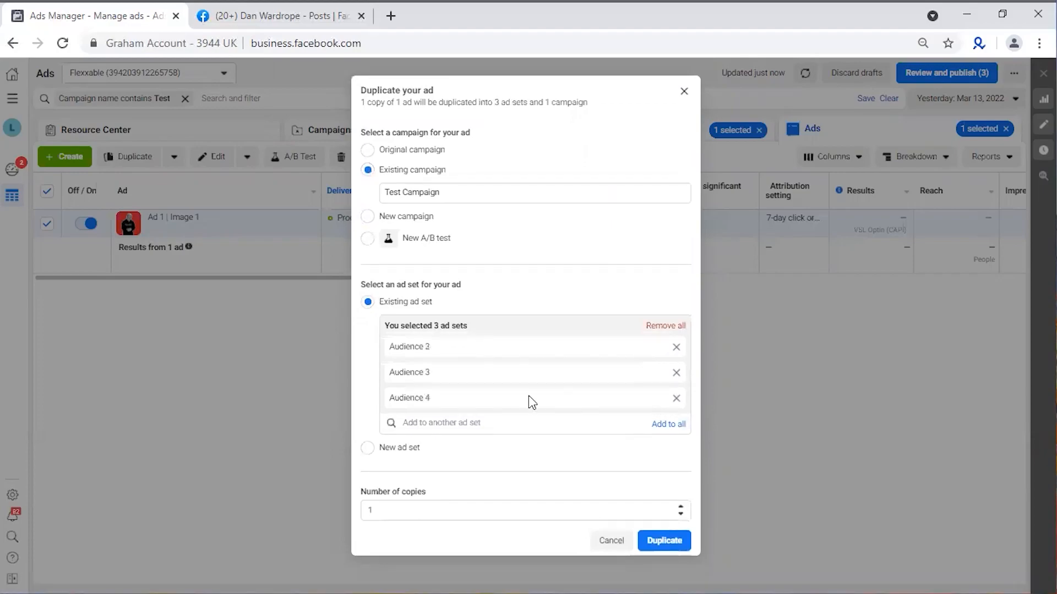
pyautogui.click(662, 542)
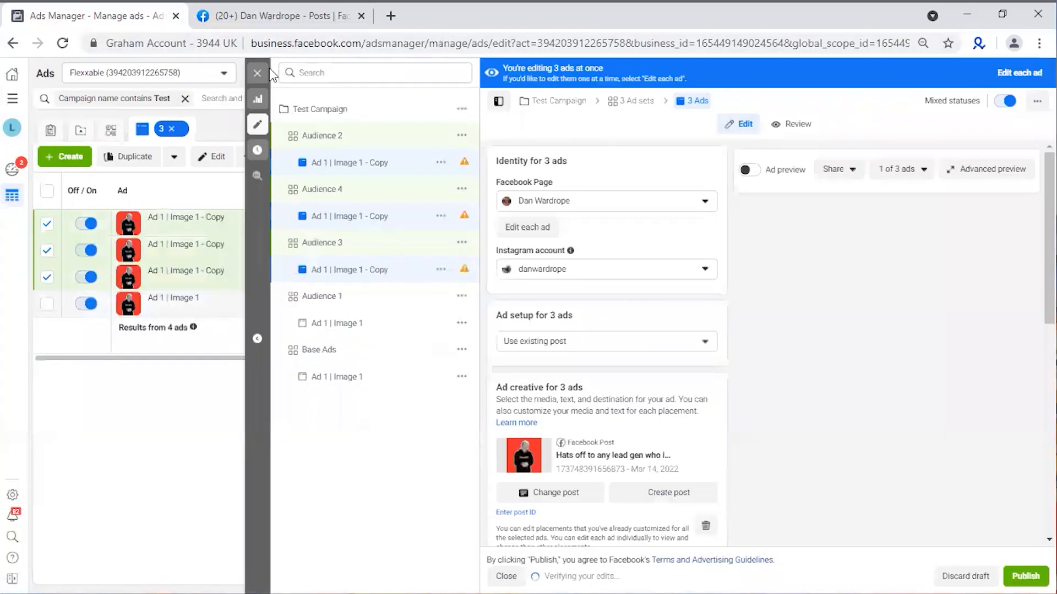
pyautogui.click(257, 81)
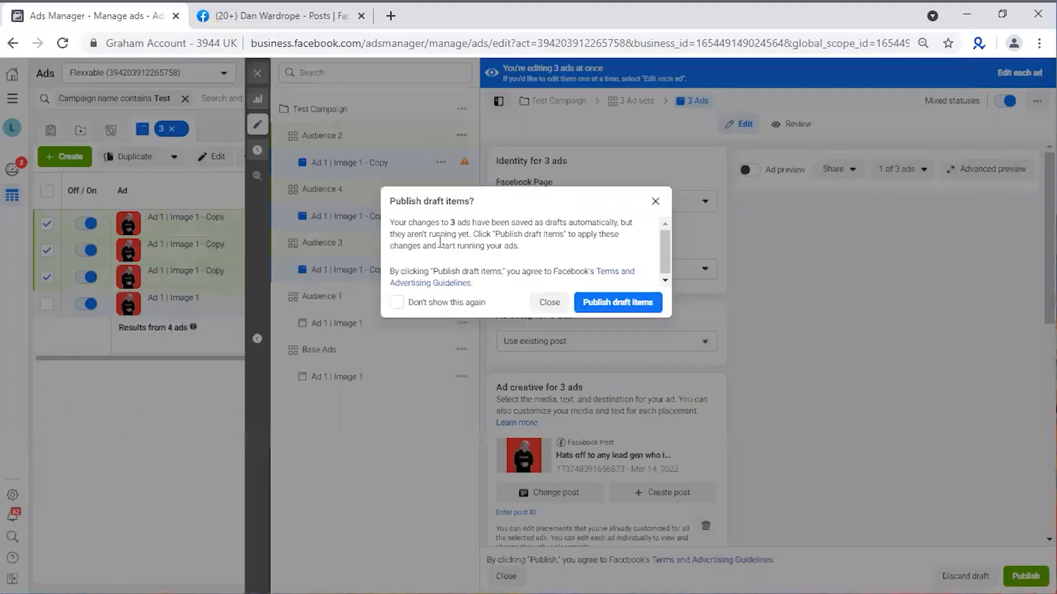
pyautogui.click(548, 305)
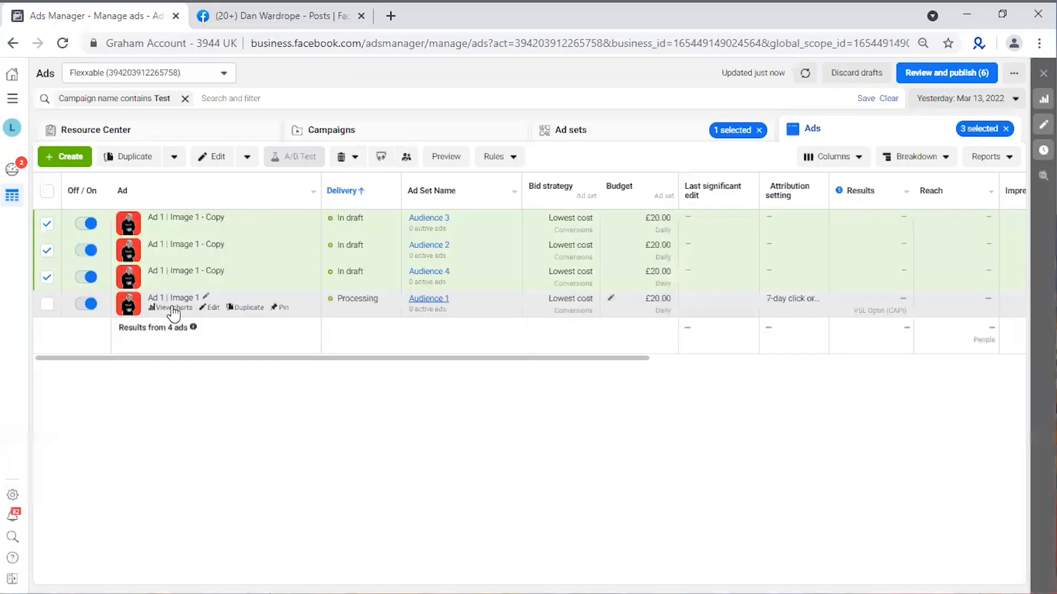
# Remove "- Copy" from the three duplicated ads' names with Find and replace, and save the names to draft
pyautogui.click(173, 158)
pyautogui.click(247, 159)
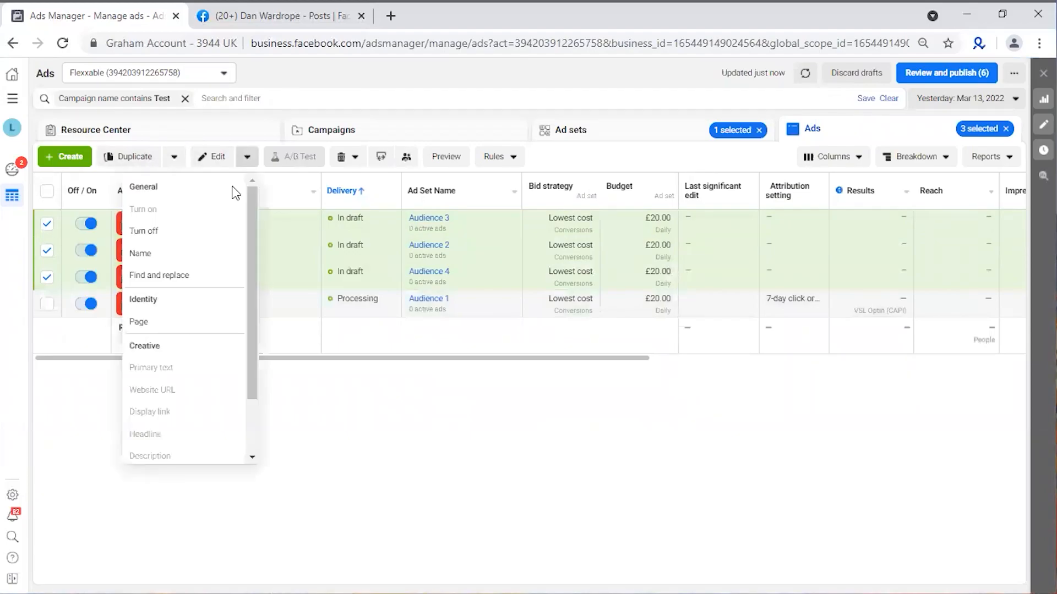
pyautogui.click(184, 278)
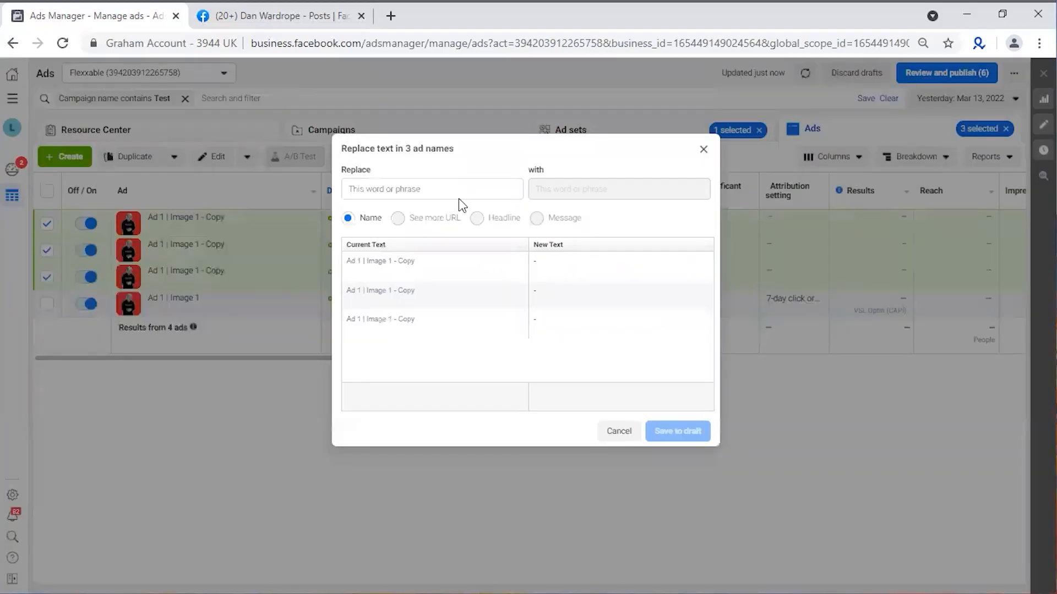
pyautogui.moveTo(416, 262); pyautogui.dragTo(395, 265)
pyautogui.click(426, 187)
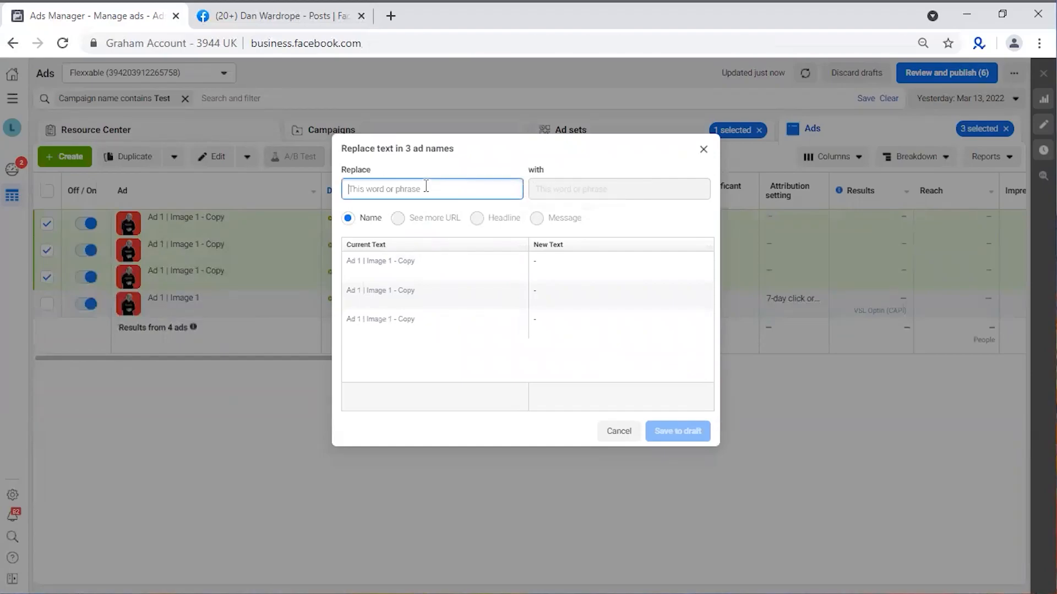
pyautogui.write('- Copy')
pyautogui.click(662, 430)
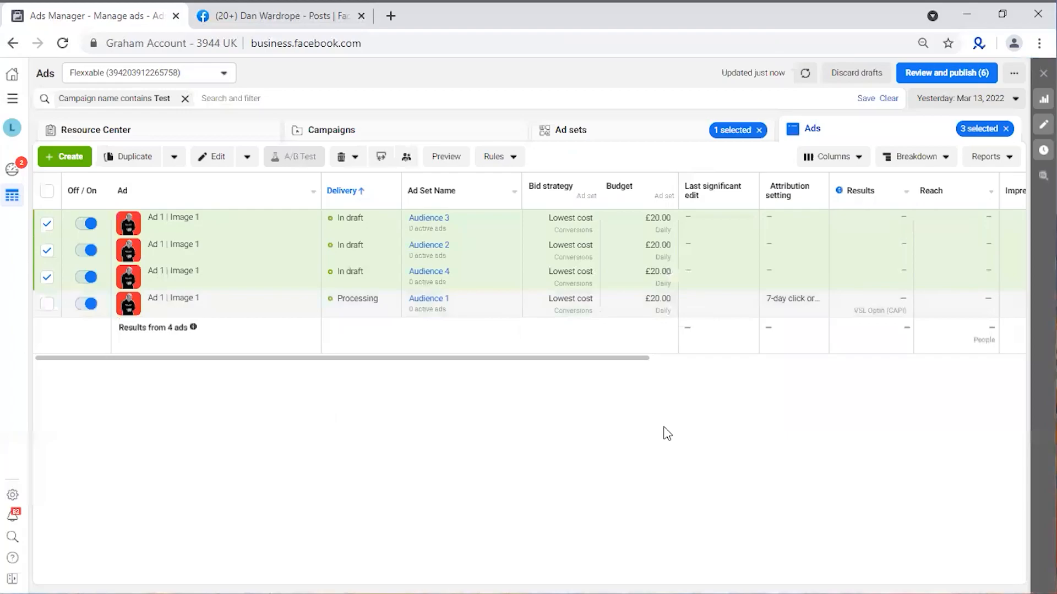
# Review and publish all six draft ad sets and ads
pyautogui.click(942, 74)
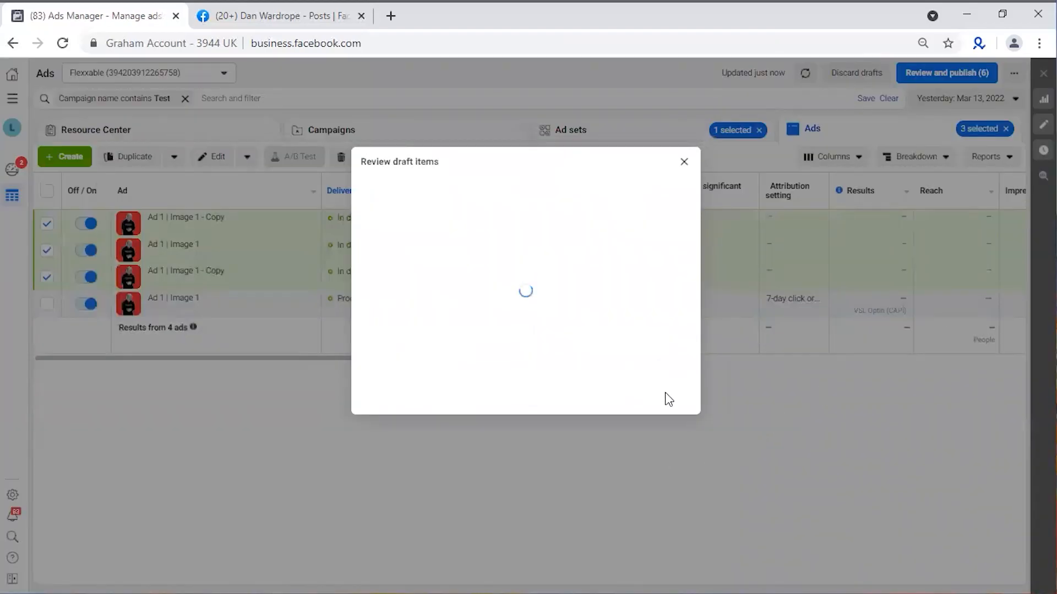
pyautogui.click(714, 392)
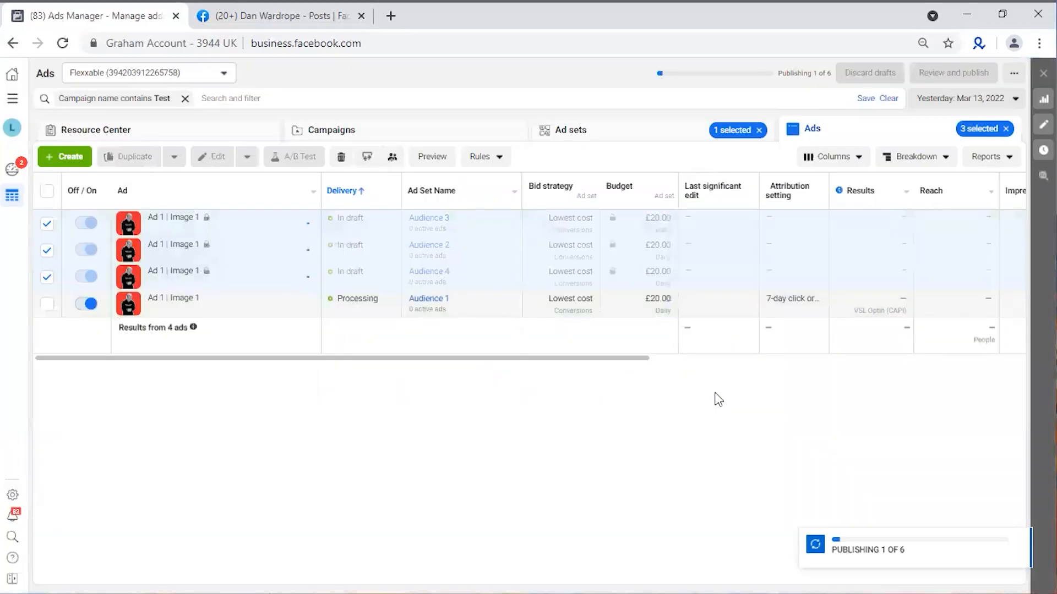